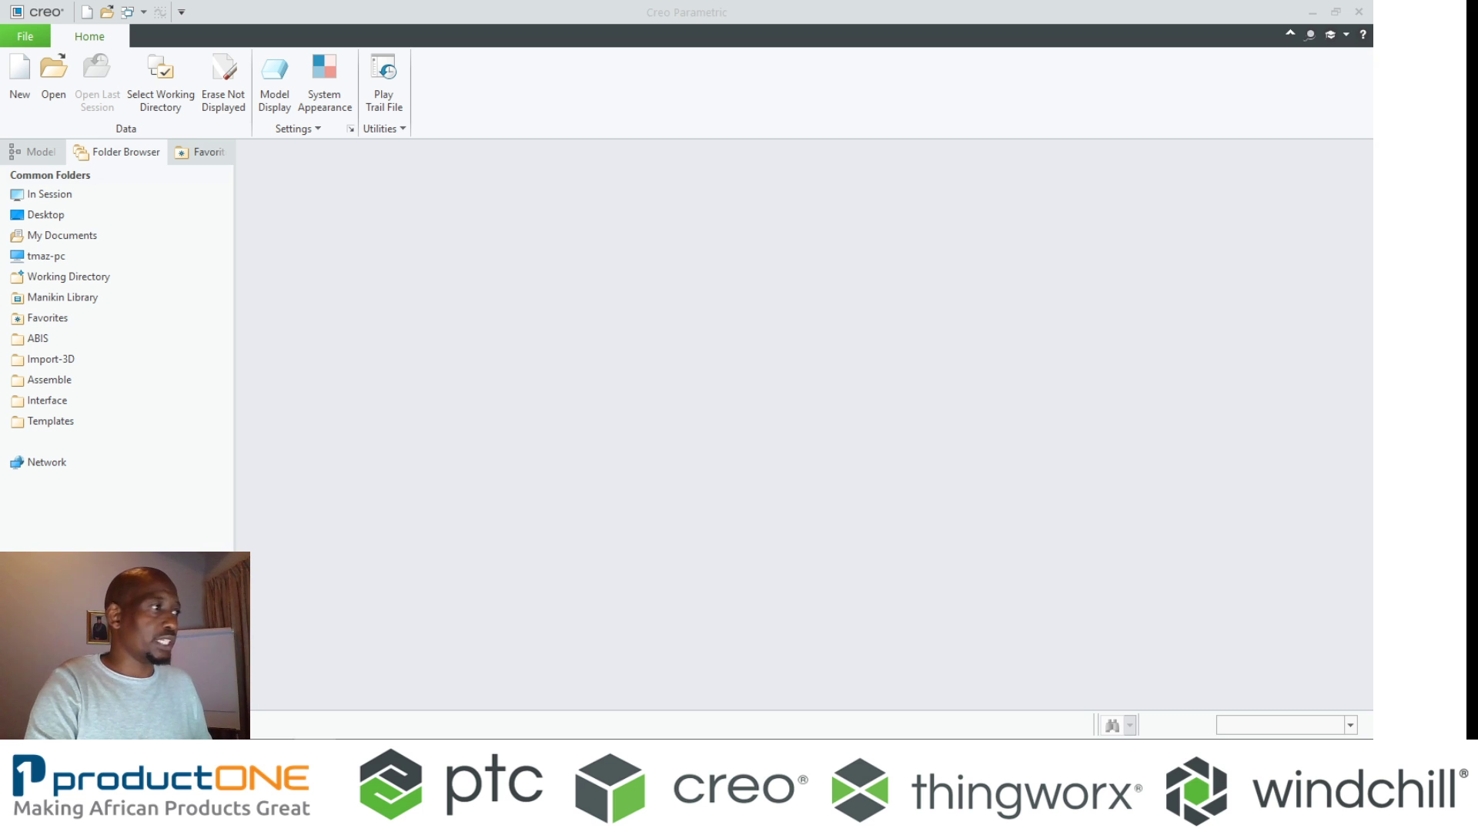
- Open the CONTROL_VALVE part
left_click(53, 77)
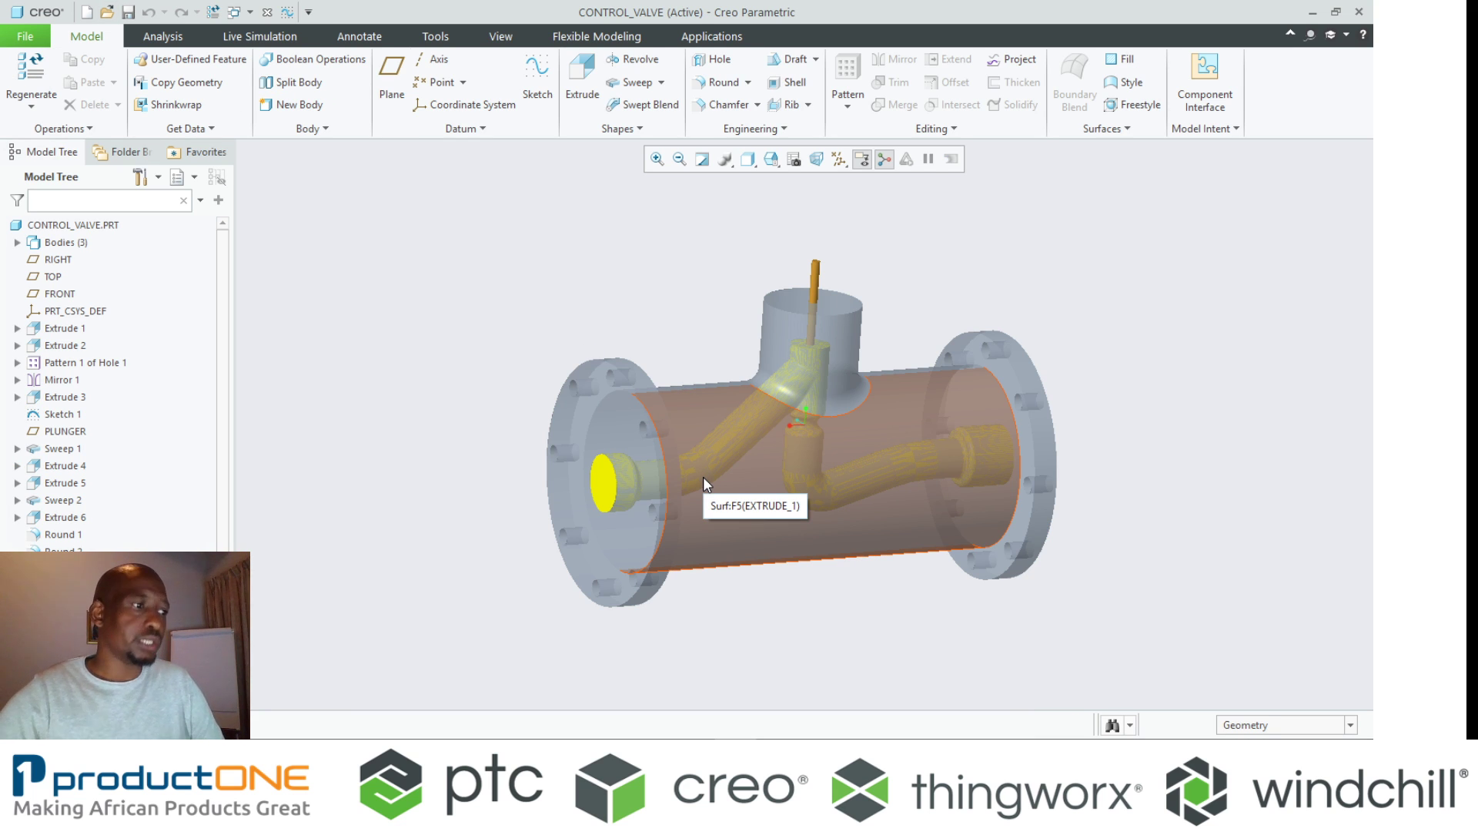
middle_click_drag(704, 476, 776, 462)
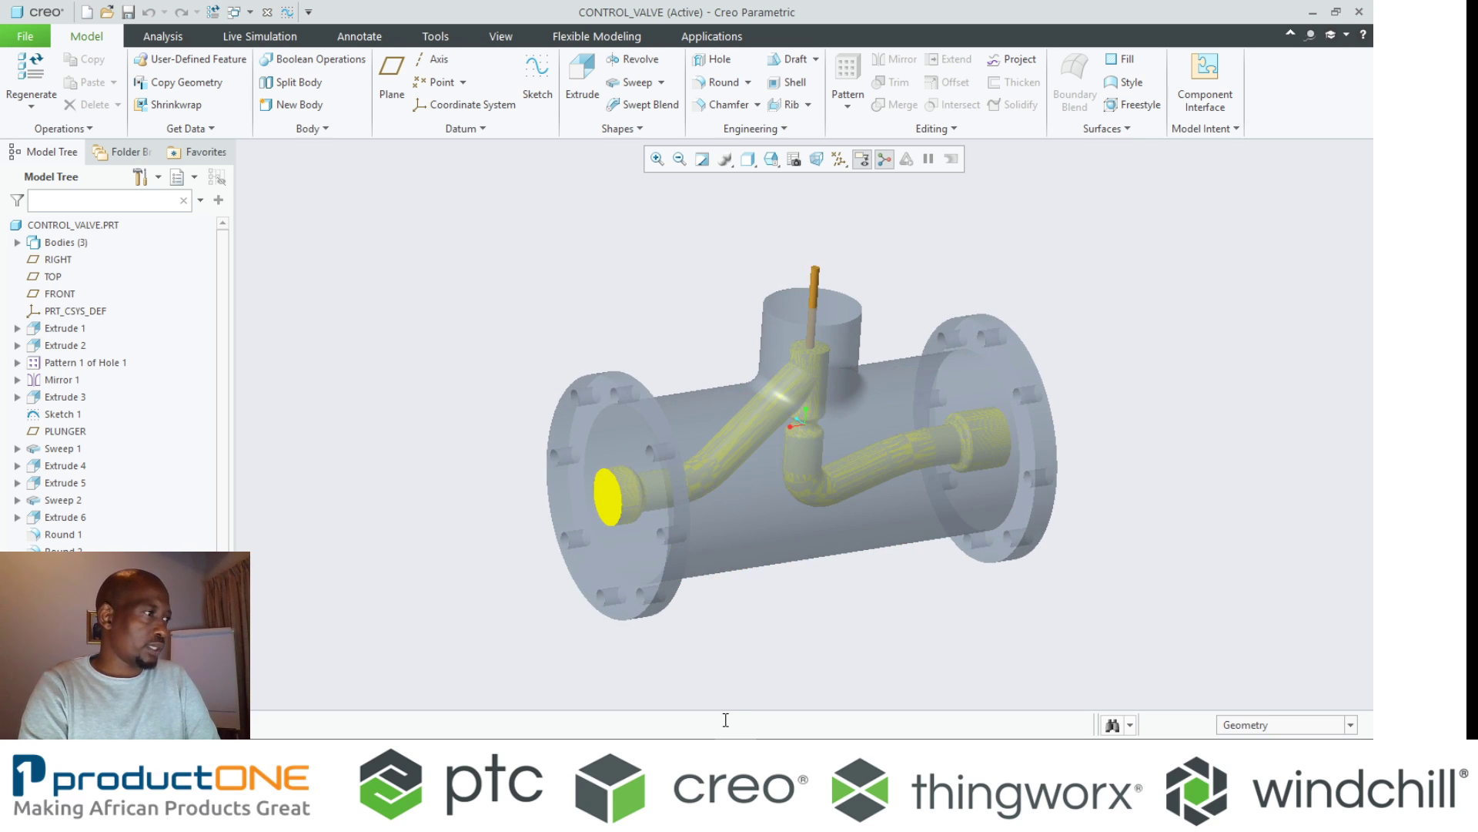
- Identify the part's VALVE, FLUID and Body 3 bodies by highlighting them in the model
left_click(616, 502)
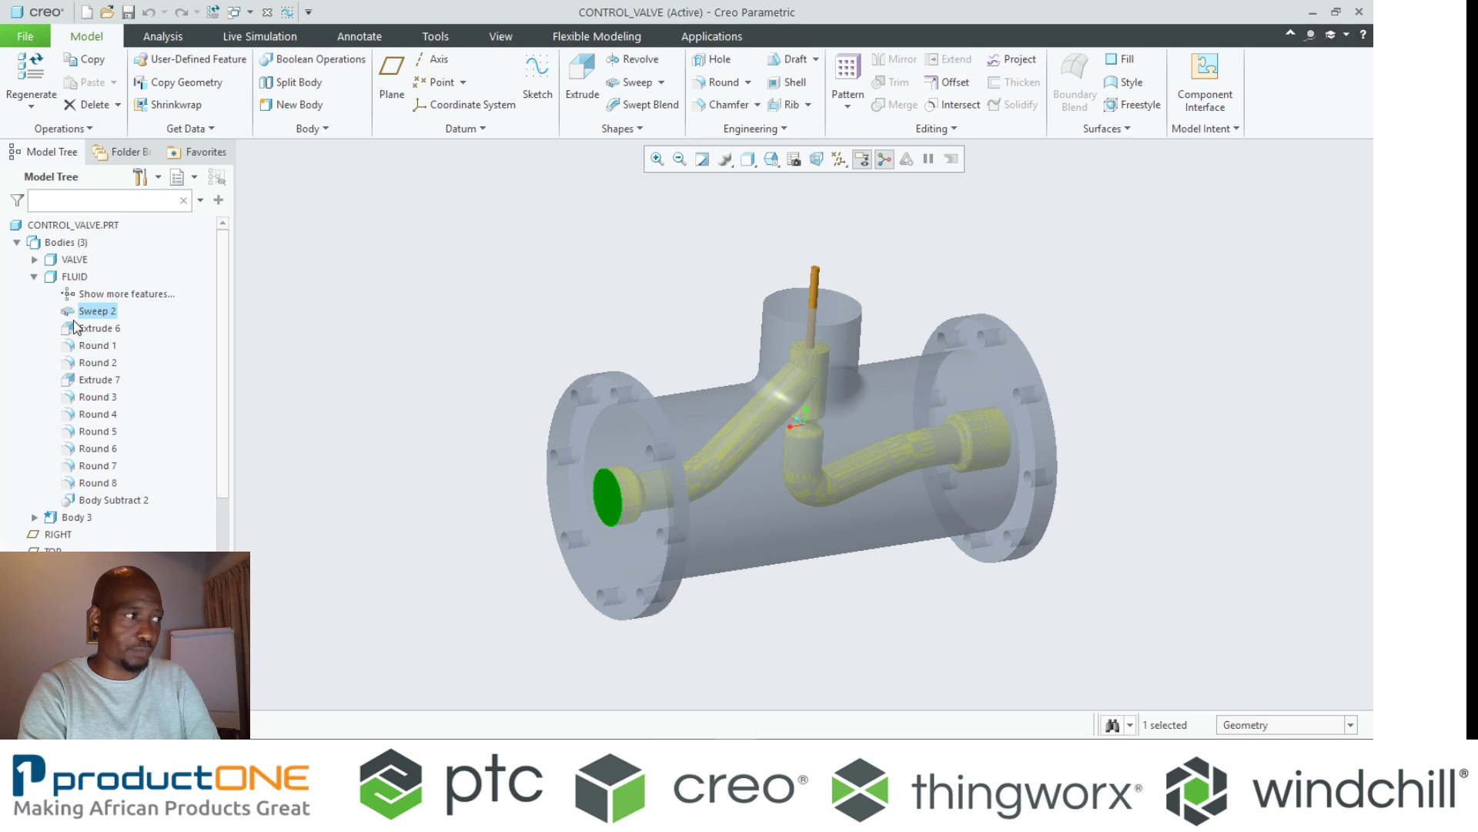
left_click(69, 259)
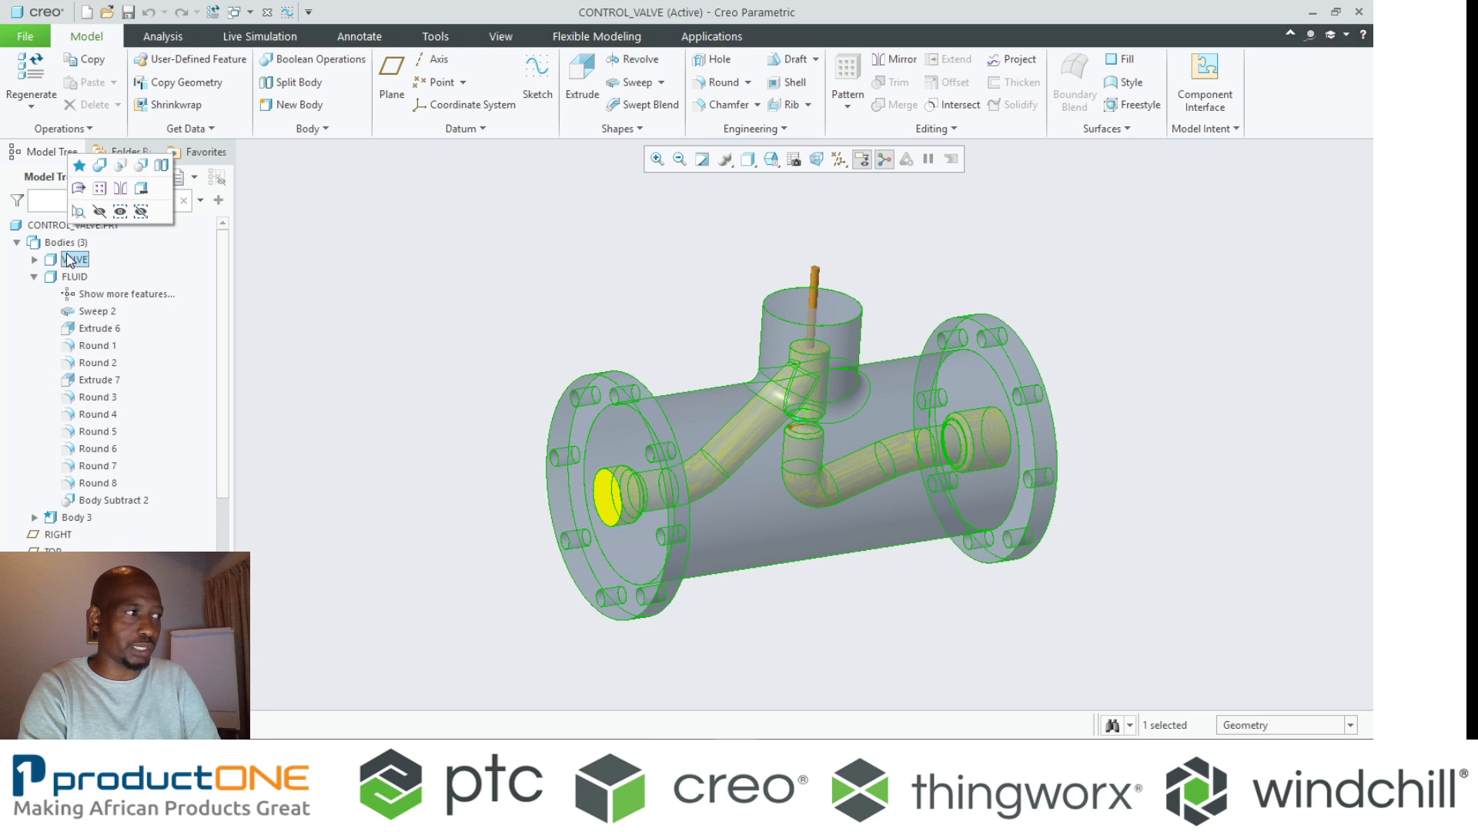
left_click(71, 295)
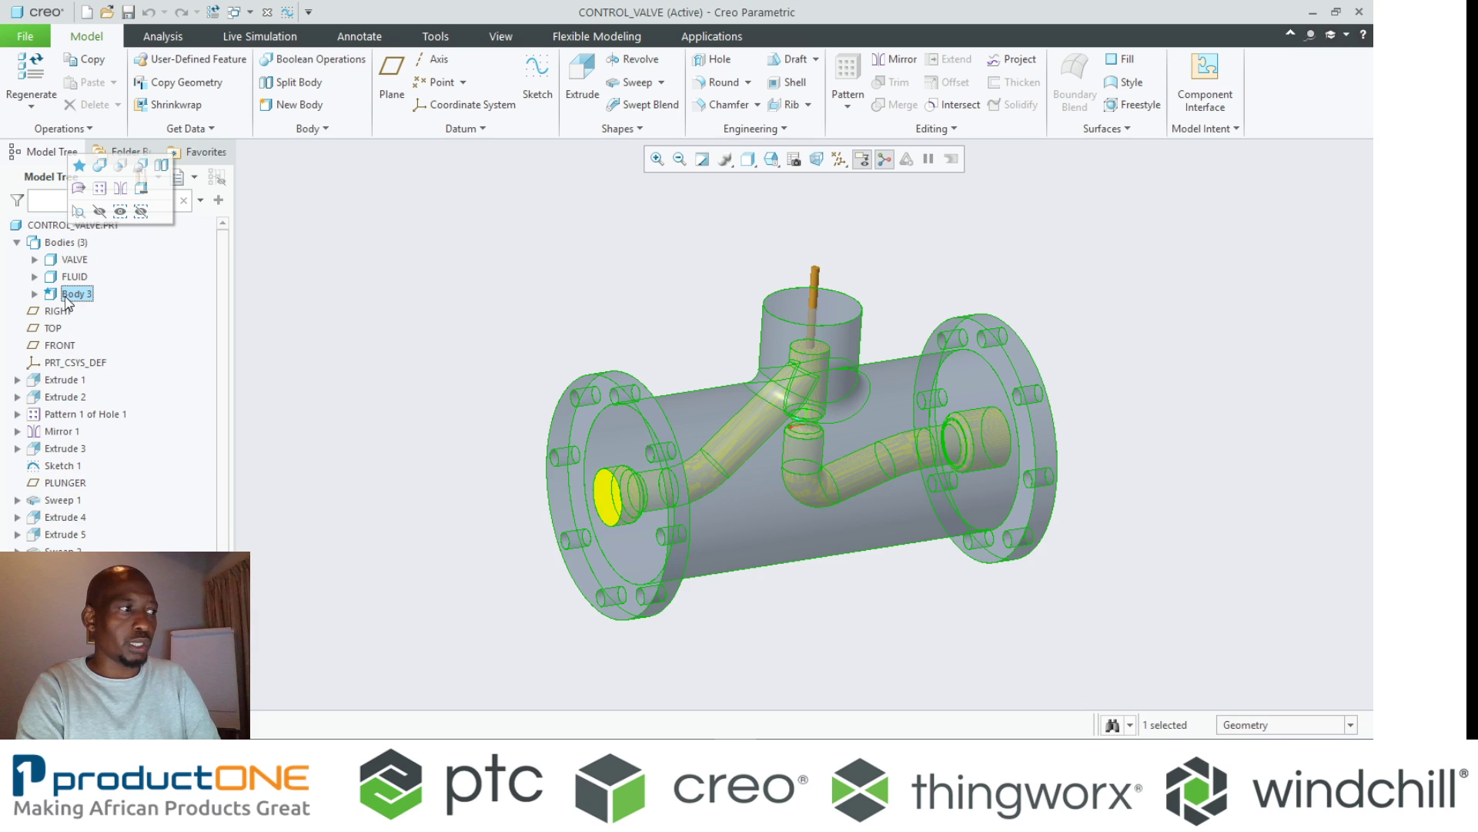
left_click(477, 332)
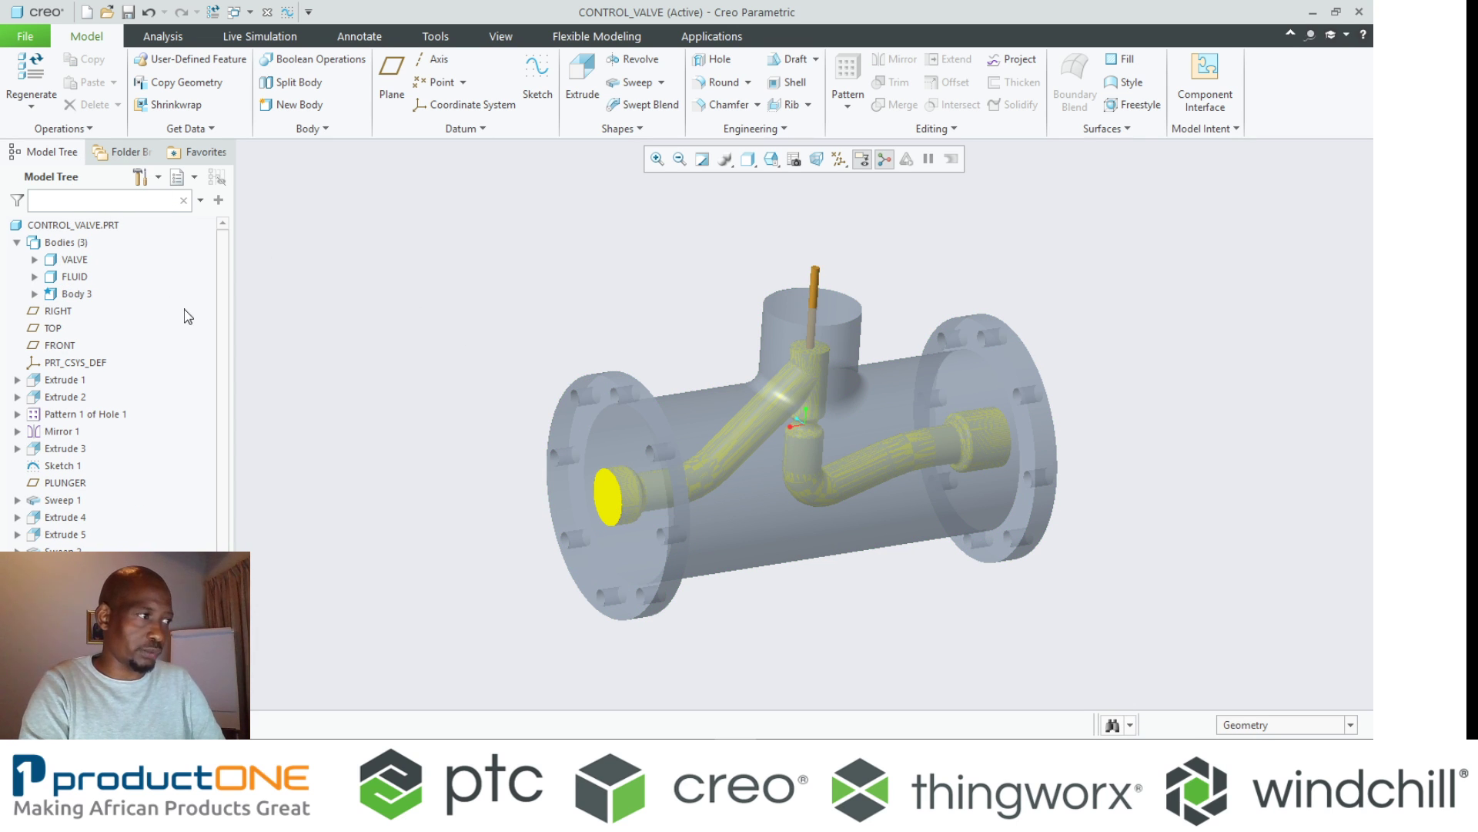
- Inspect the fluid volume with the VALVE body hidden, and the valve's internal passage with only the FLUID body hidden
left_click(85, 267)
left_click(116, 203)
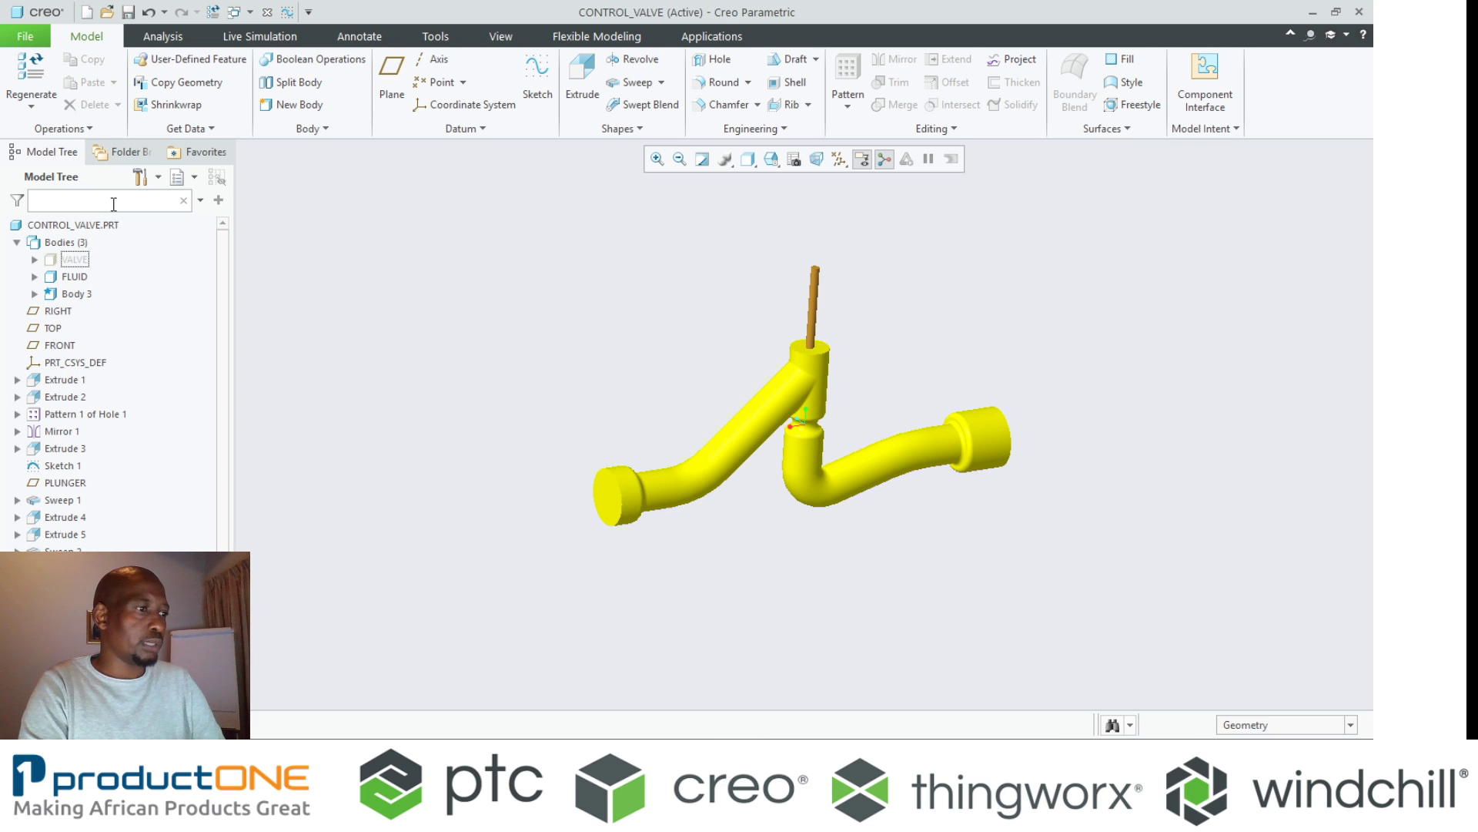
left_click(86, 276)
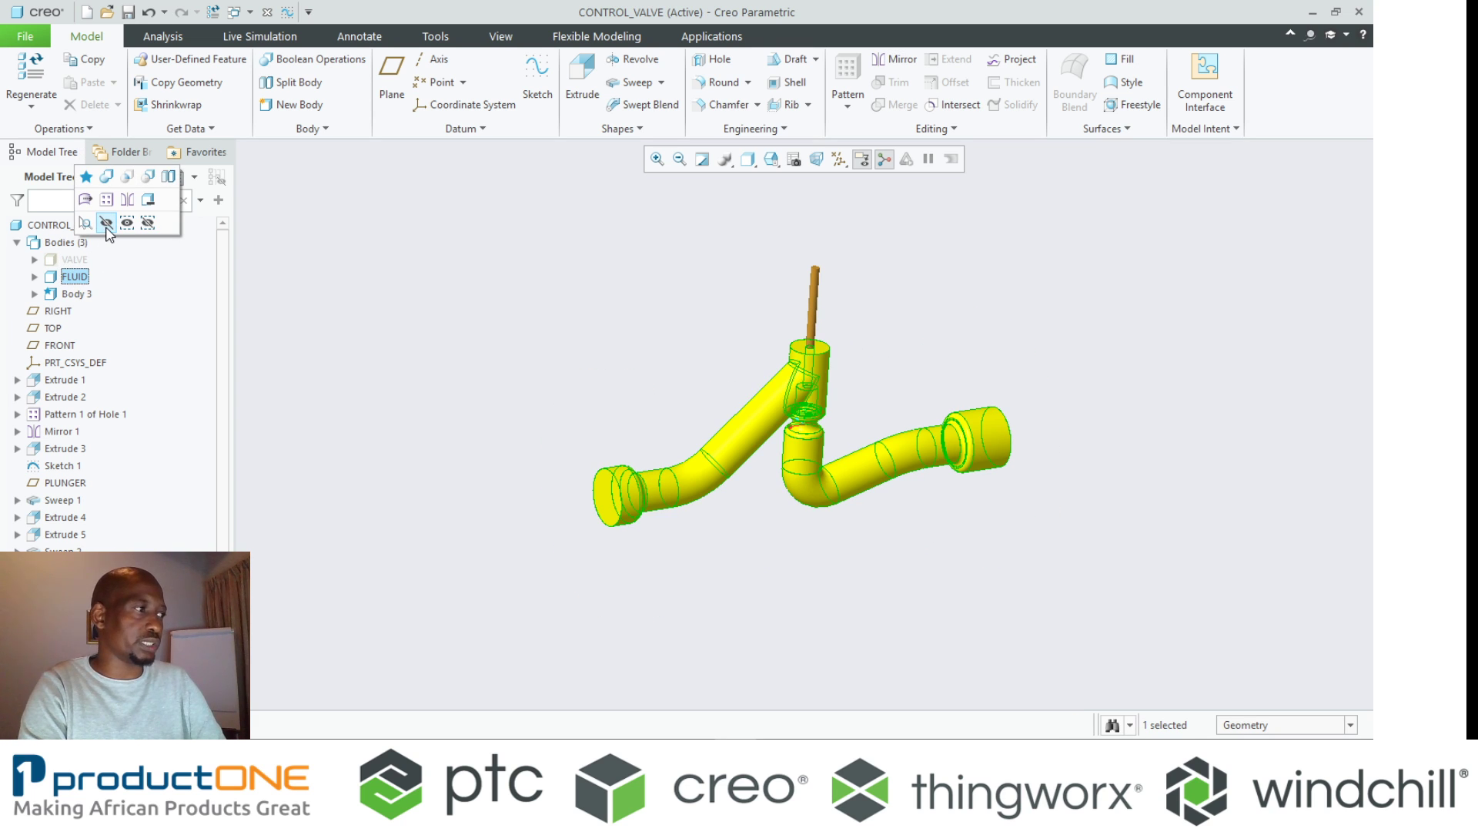
left_click(107, 223)
left_click(74, 260)
left_click(101, 204)
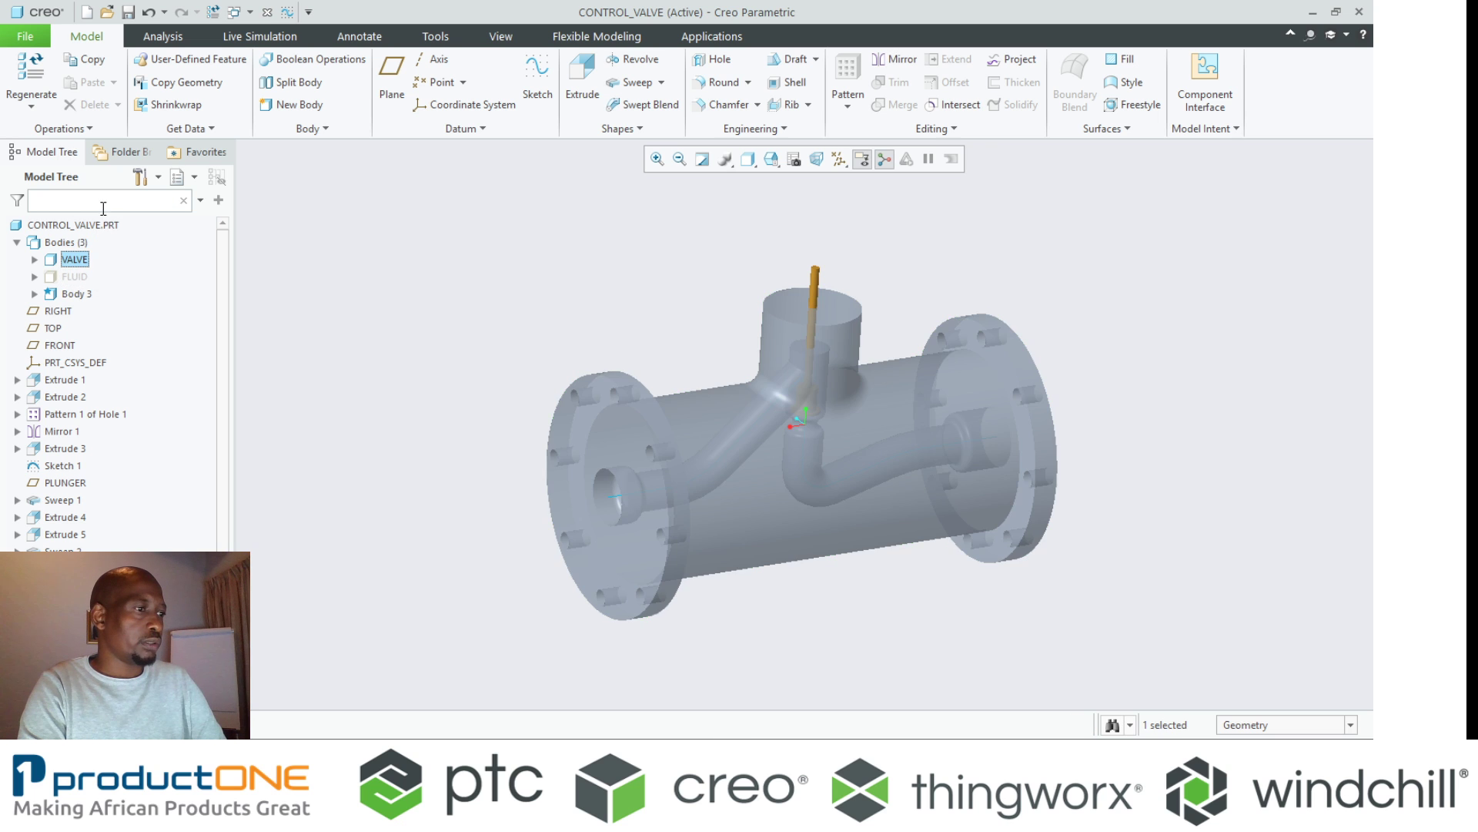
mouse_move(405, 369)
middle_mouse_down()
mouse_move(320, 280)
mouse_move(386, 366)
middle_mouse_up()
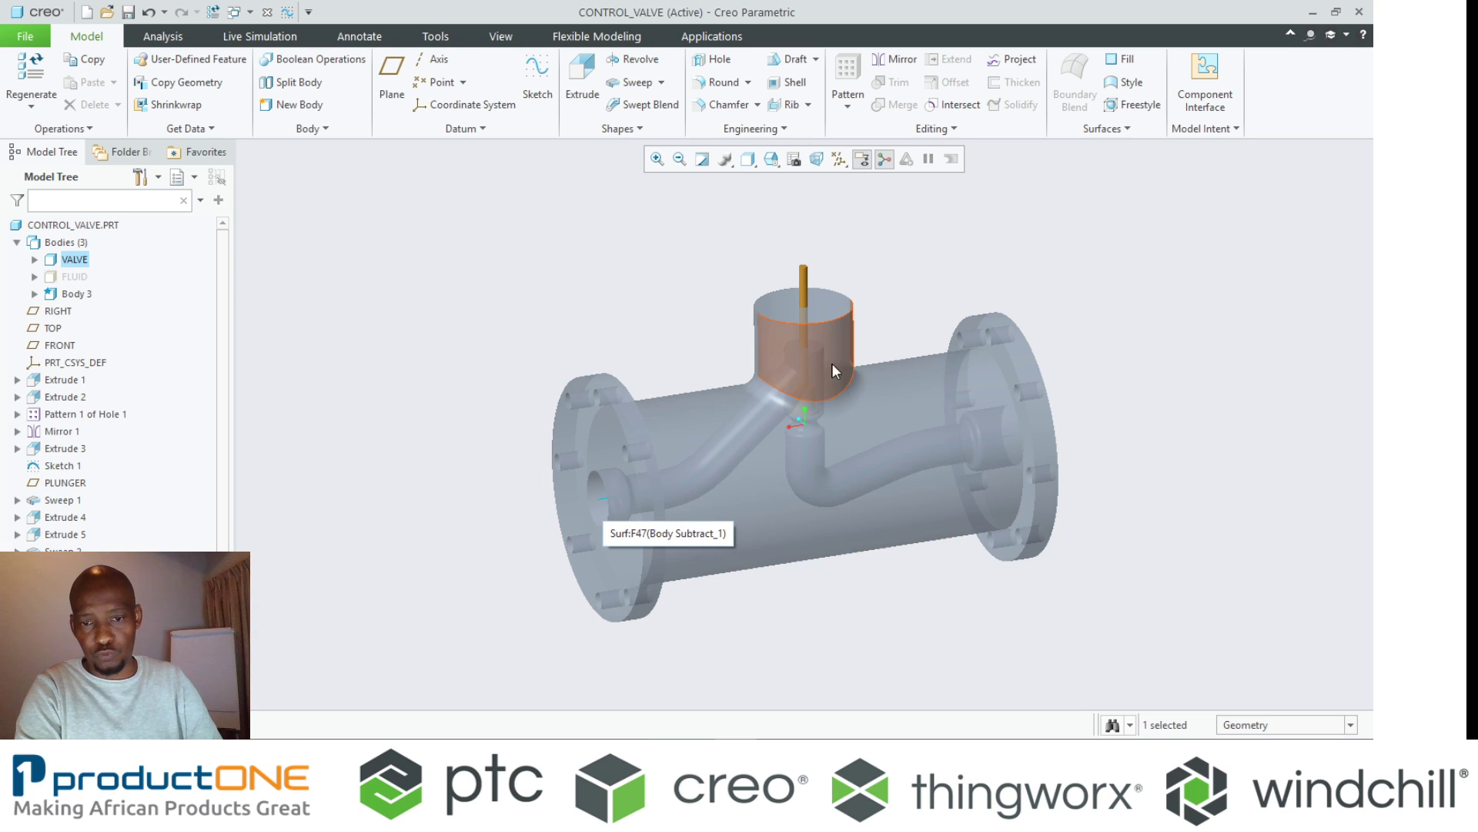
- Show the FLUID body again and view it with the VALVE body hidden, ending with both bodies shown
left_click(74, 276)
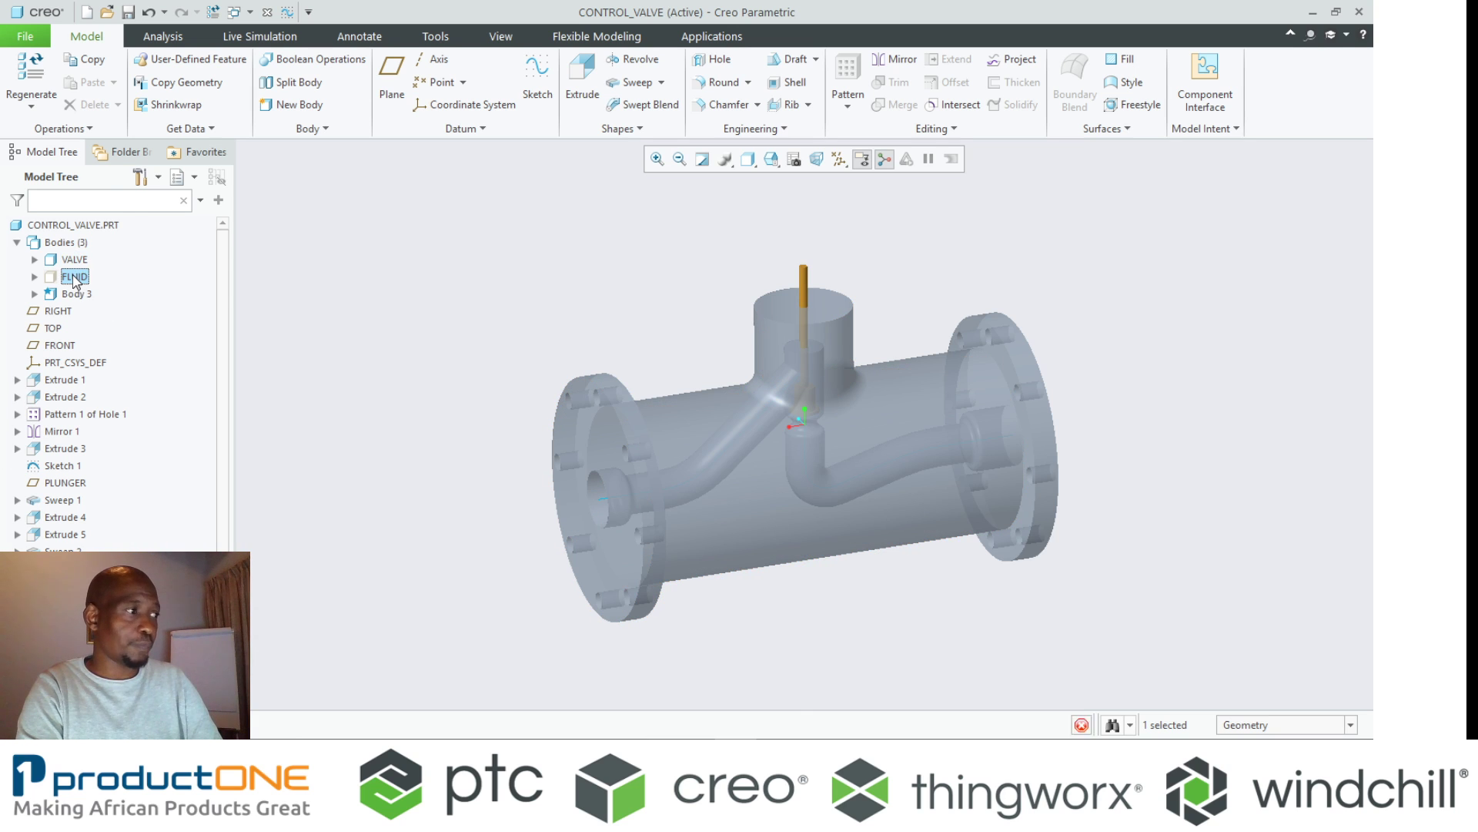
left_click(109, 226)
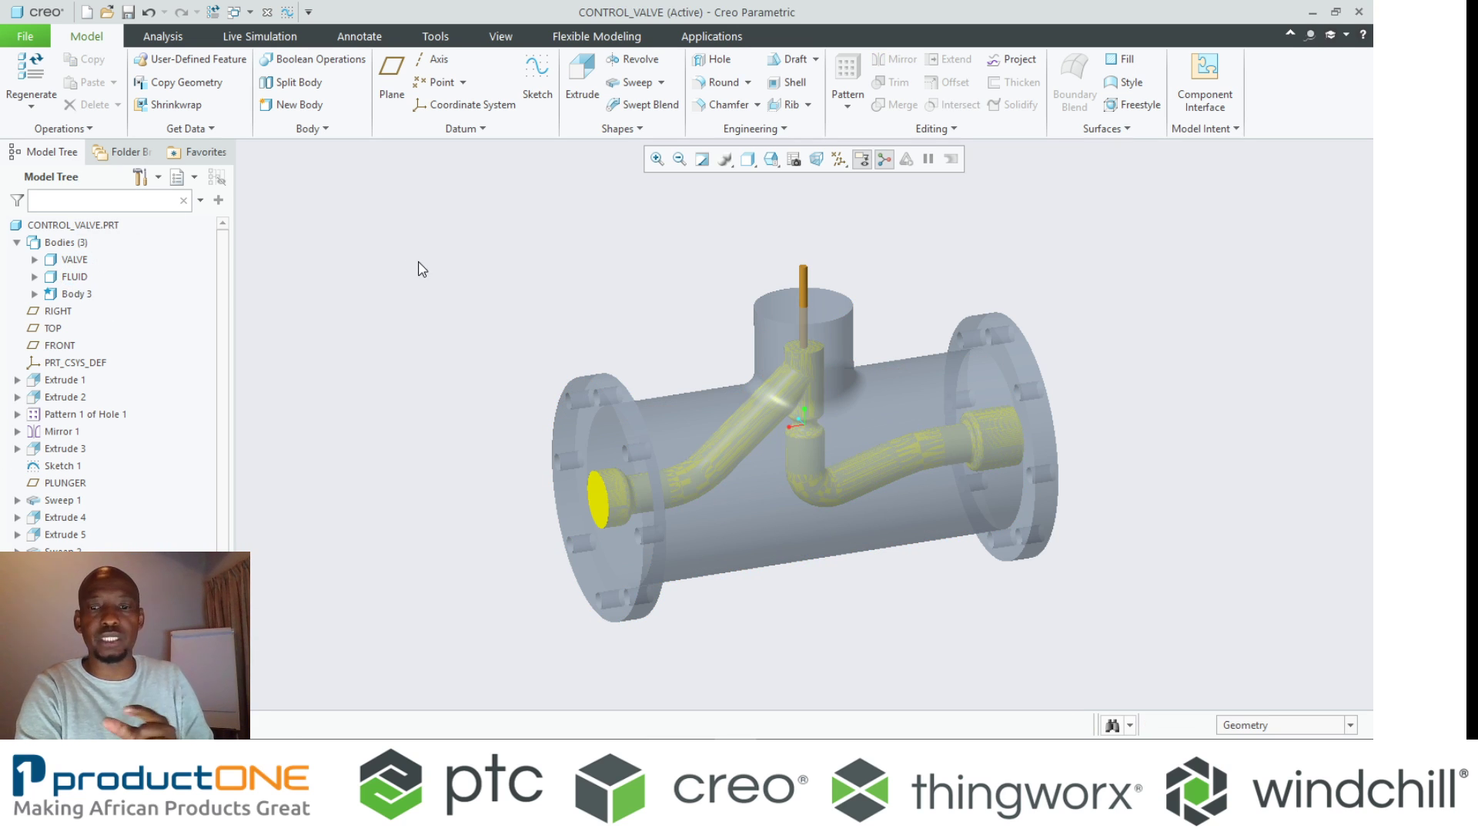
left_click(69, 259)
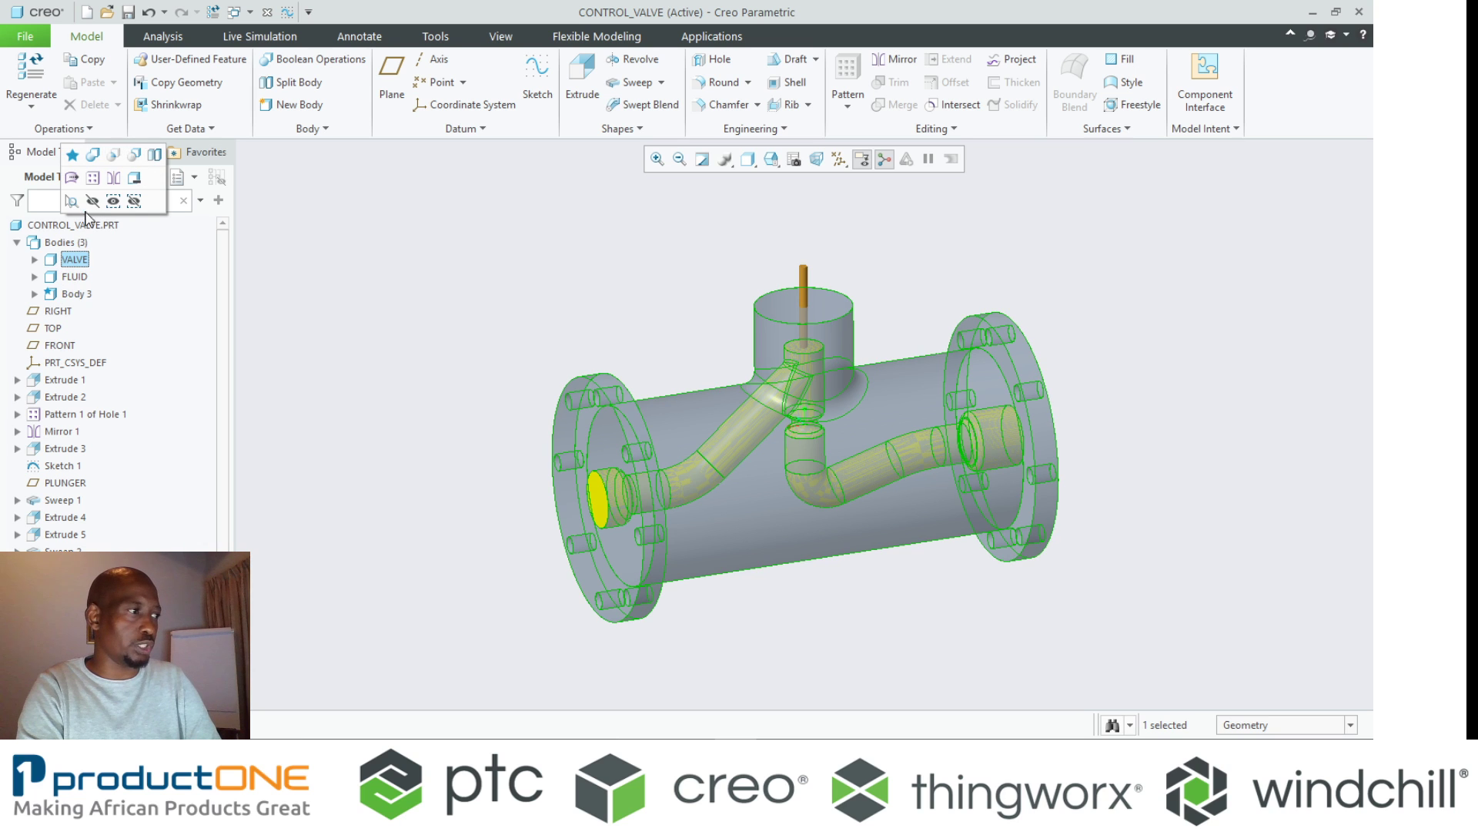
left_click(92, 201)
middle_click_drag(713, 408, 695, 382)
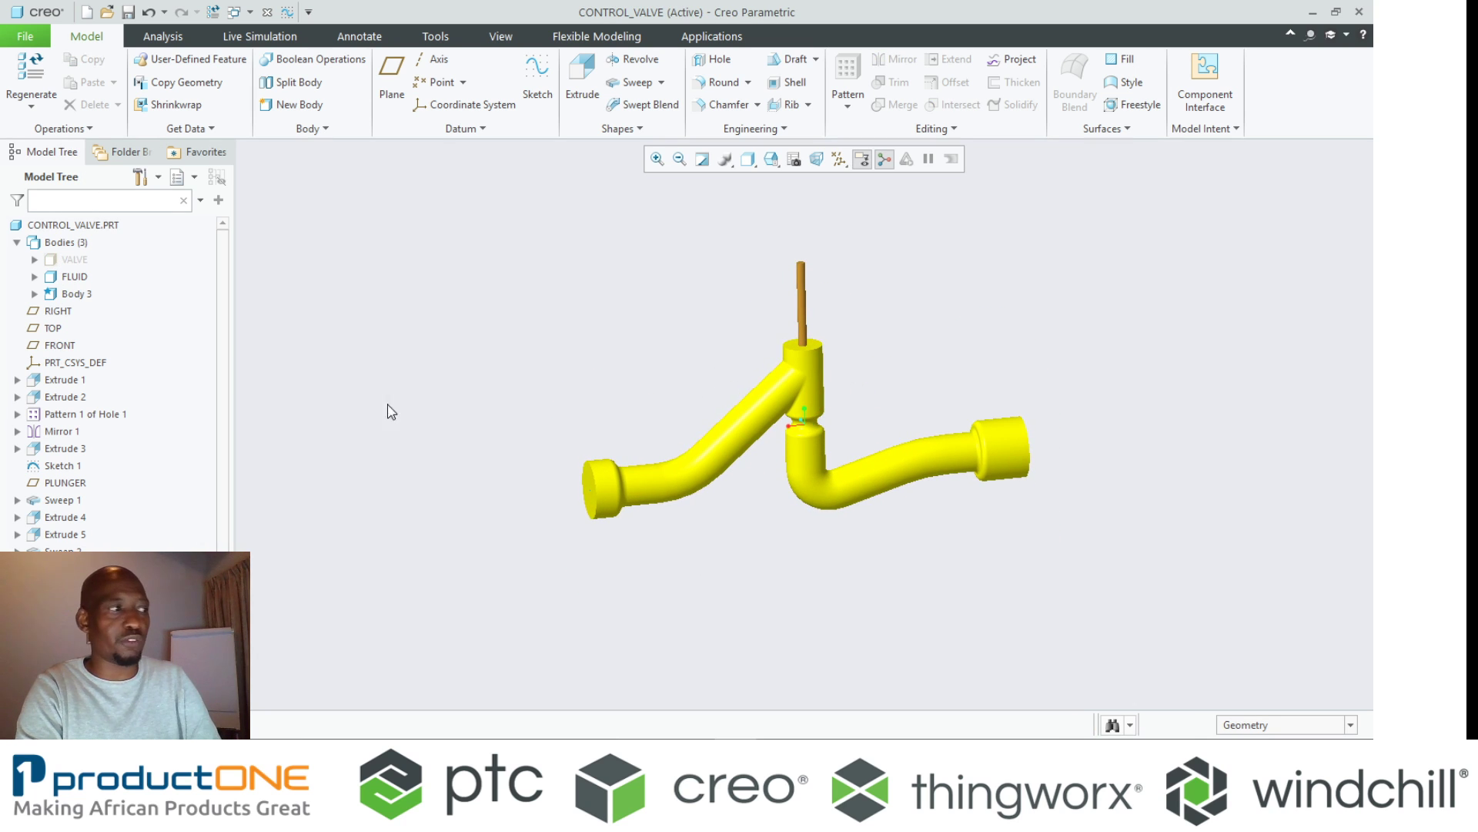
left_click(79, 262)
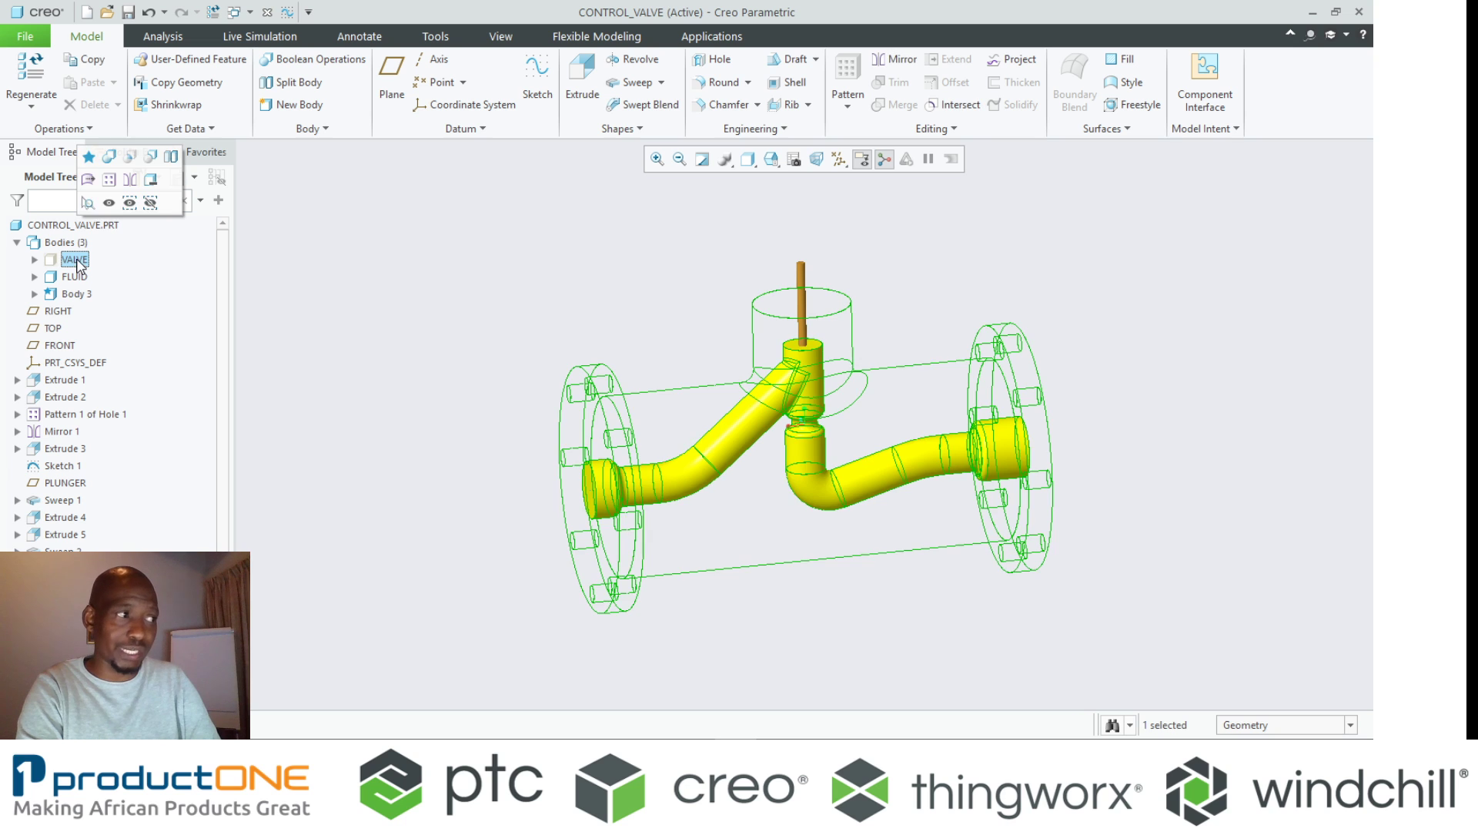
left_click(97, 202)
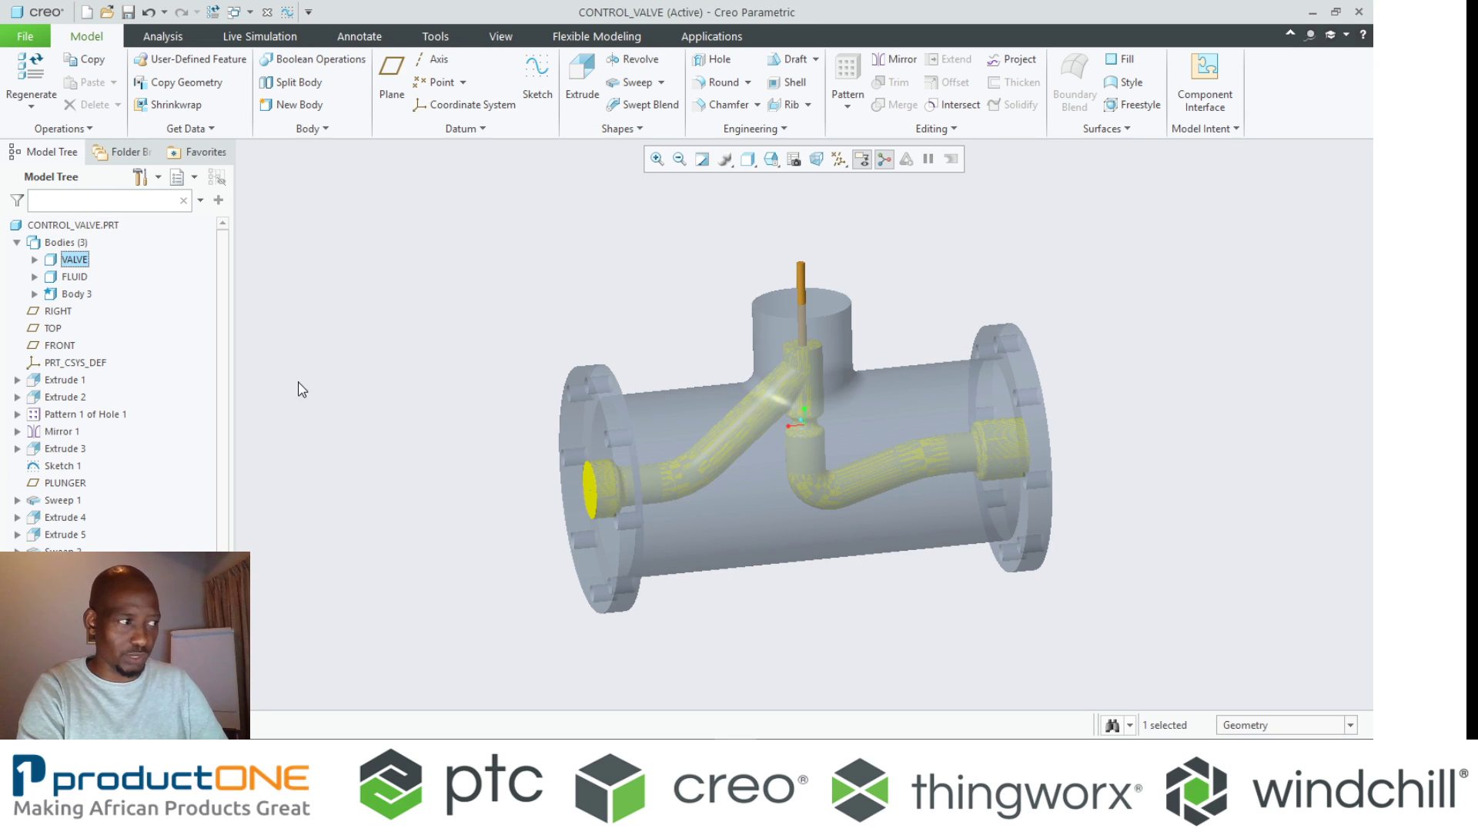
middle_click_drag(620, 445, 635, 474)
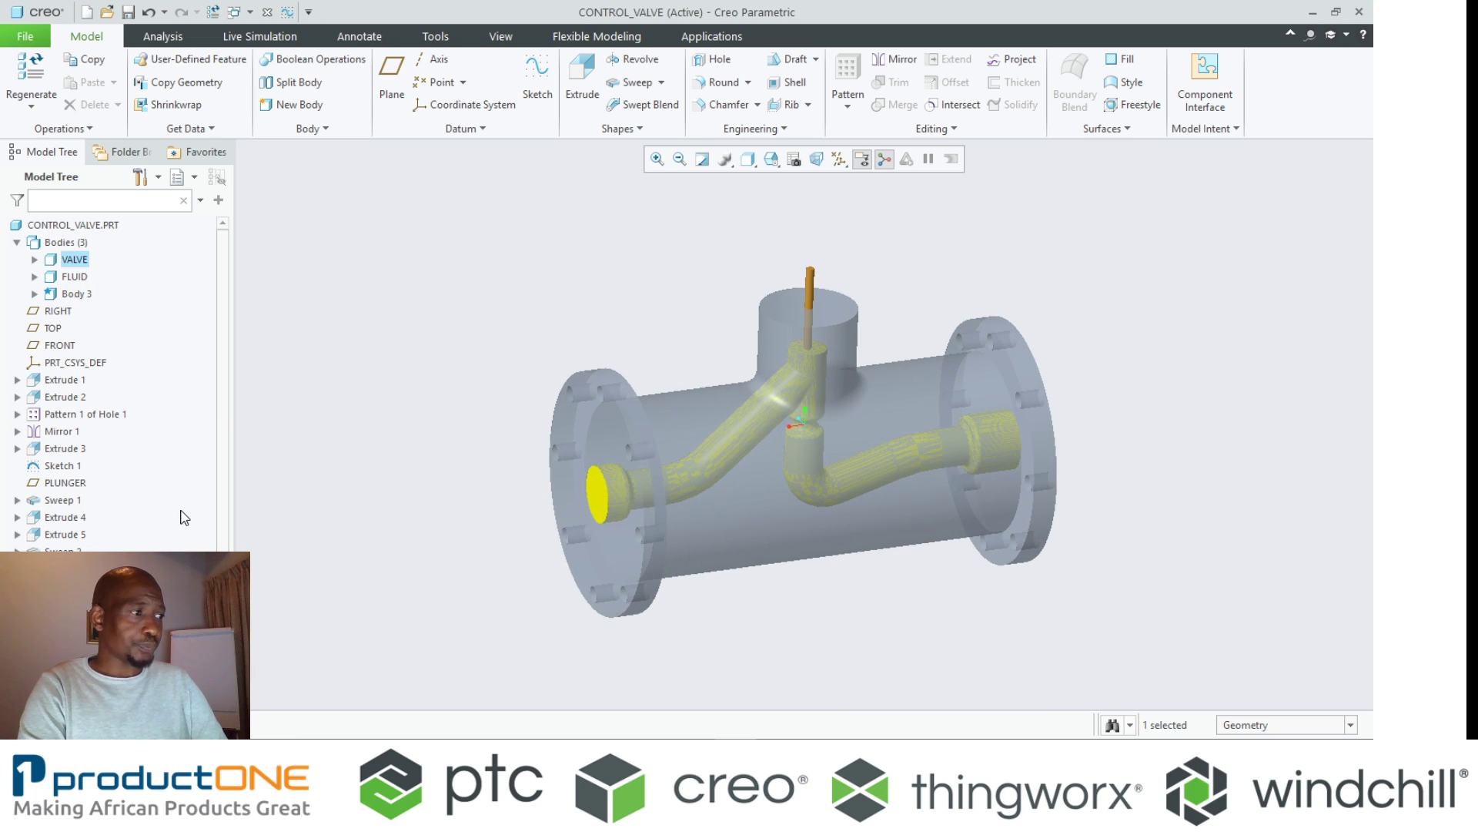
- Create a planar section through the valve on the FRONT datum plane with a 0.00 offset
scroll(115, 385, "down", 3)
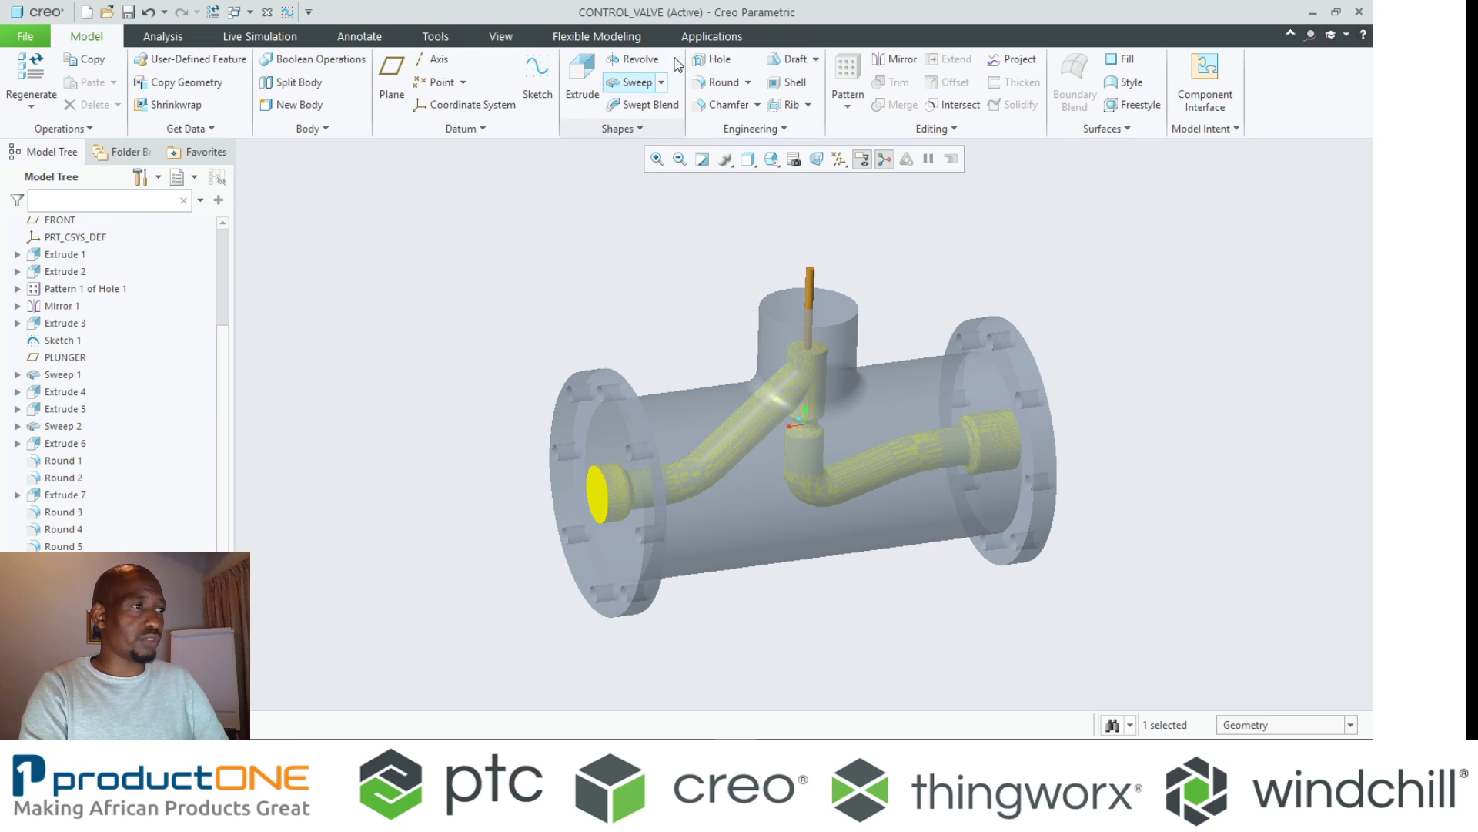
left_click(501, 36)
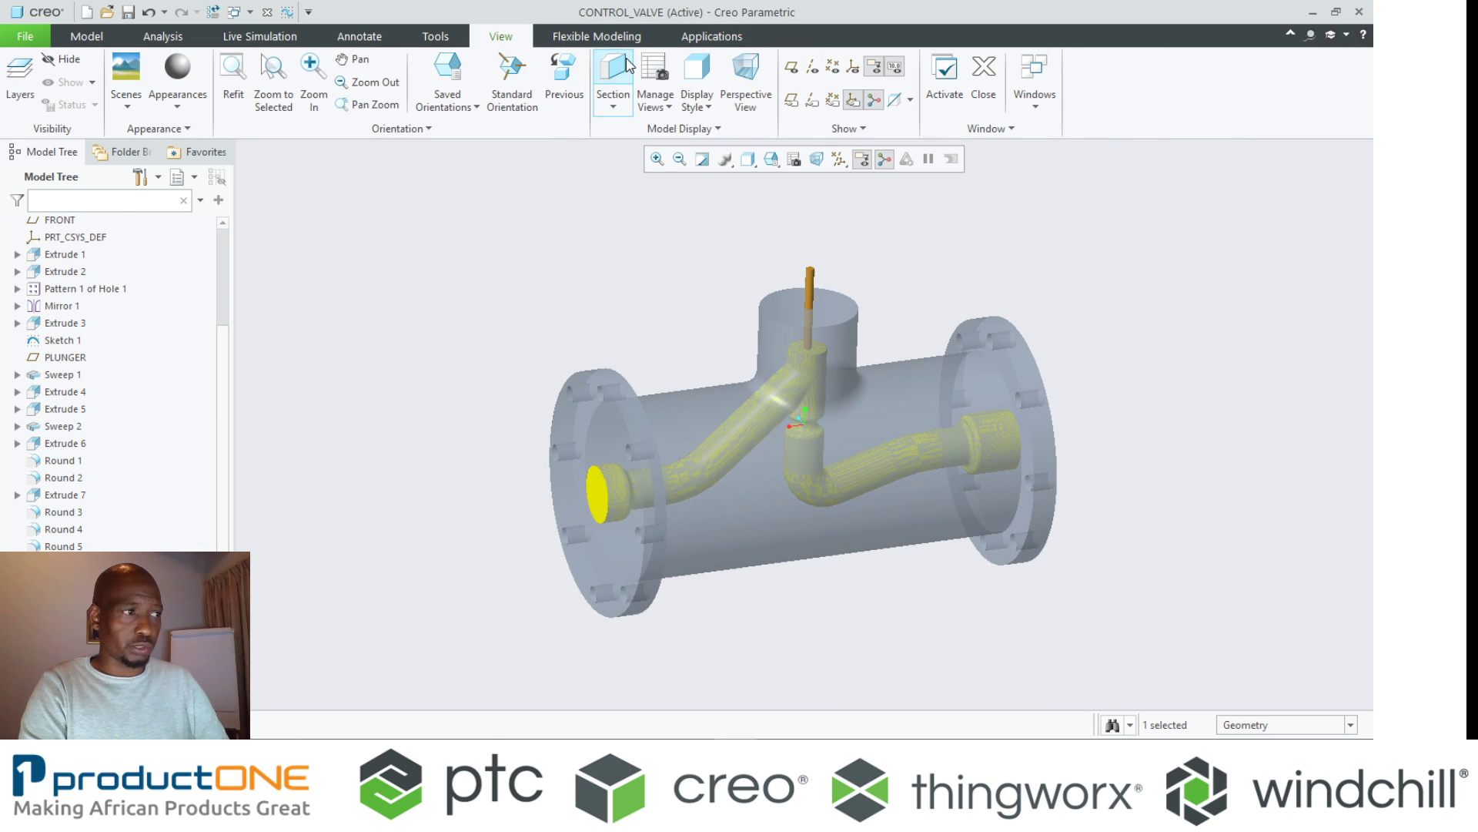
left_click(616, 80)
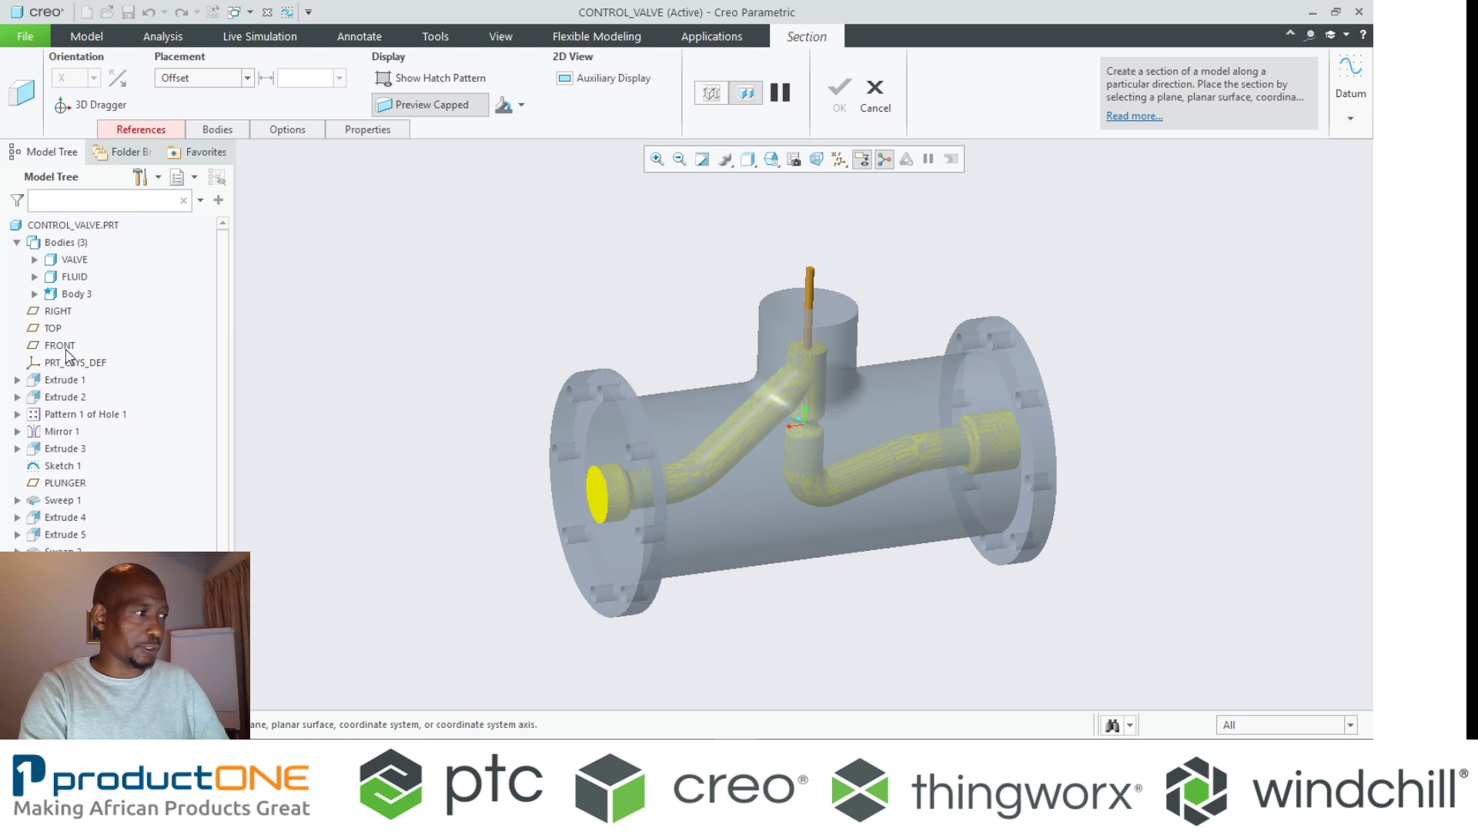
left_click(61, 345)
middle_click_drag(529, 366, 494, 285)
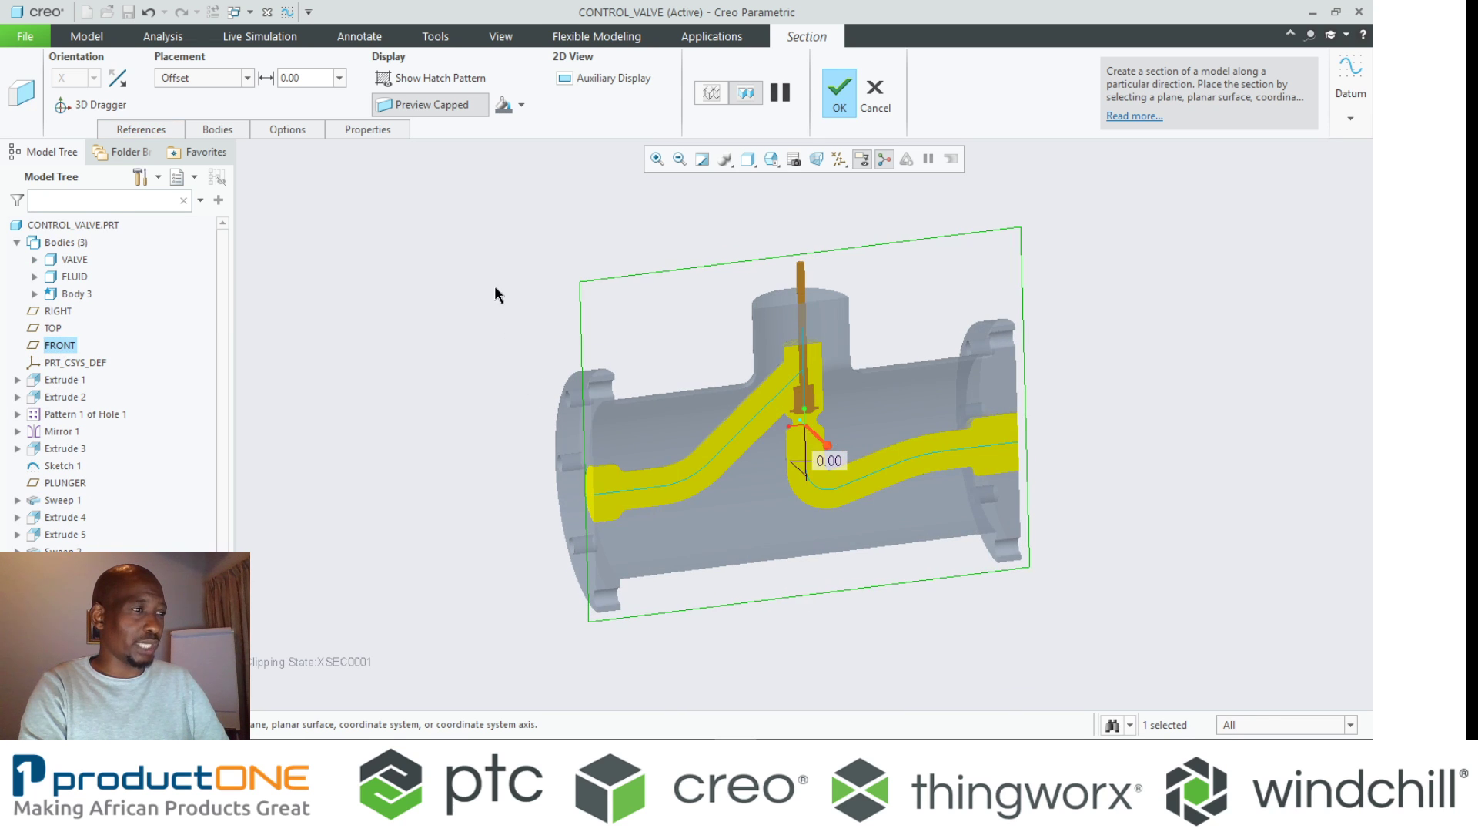
middle_click(494, 285)
- Hide Body 3 and inspect the space it leaves inside the sectioned fluid volume
left_click(77, 295)
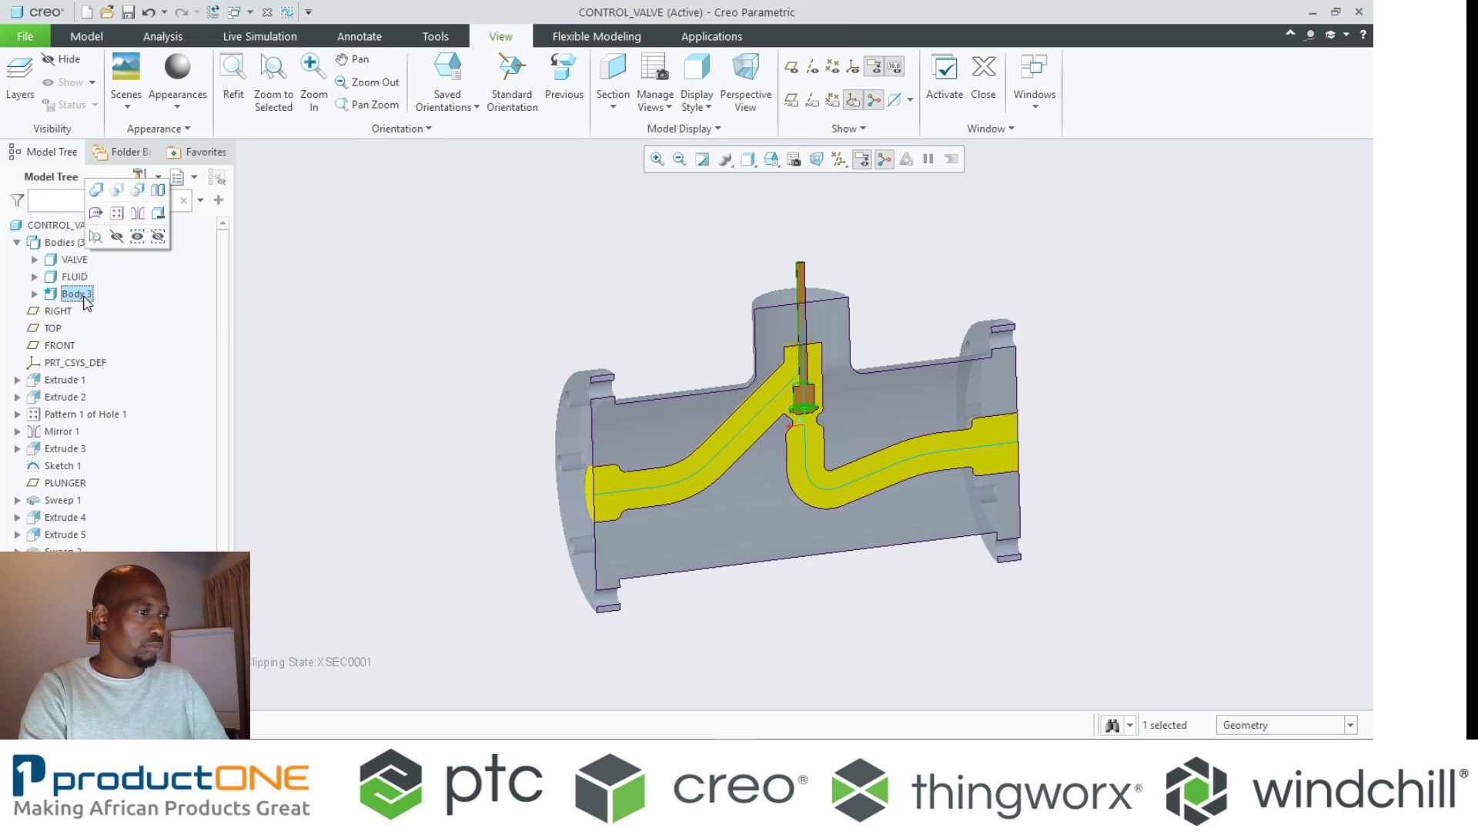
left_click(117, 236)
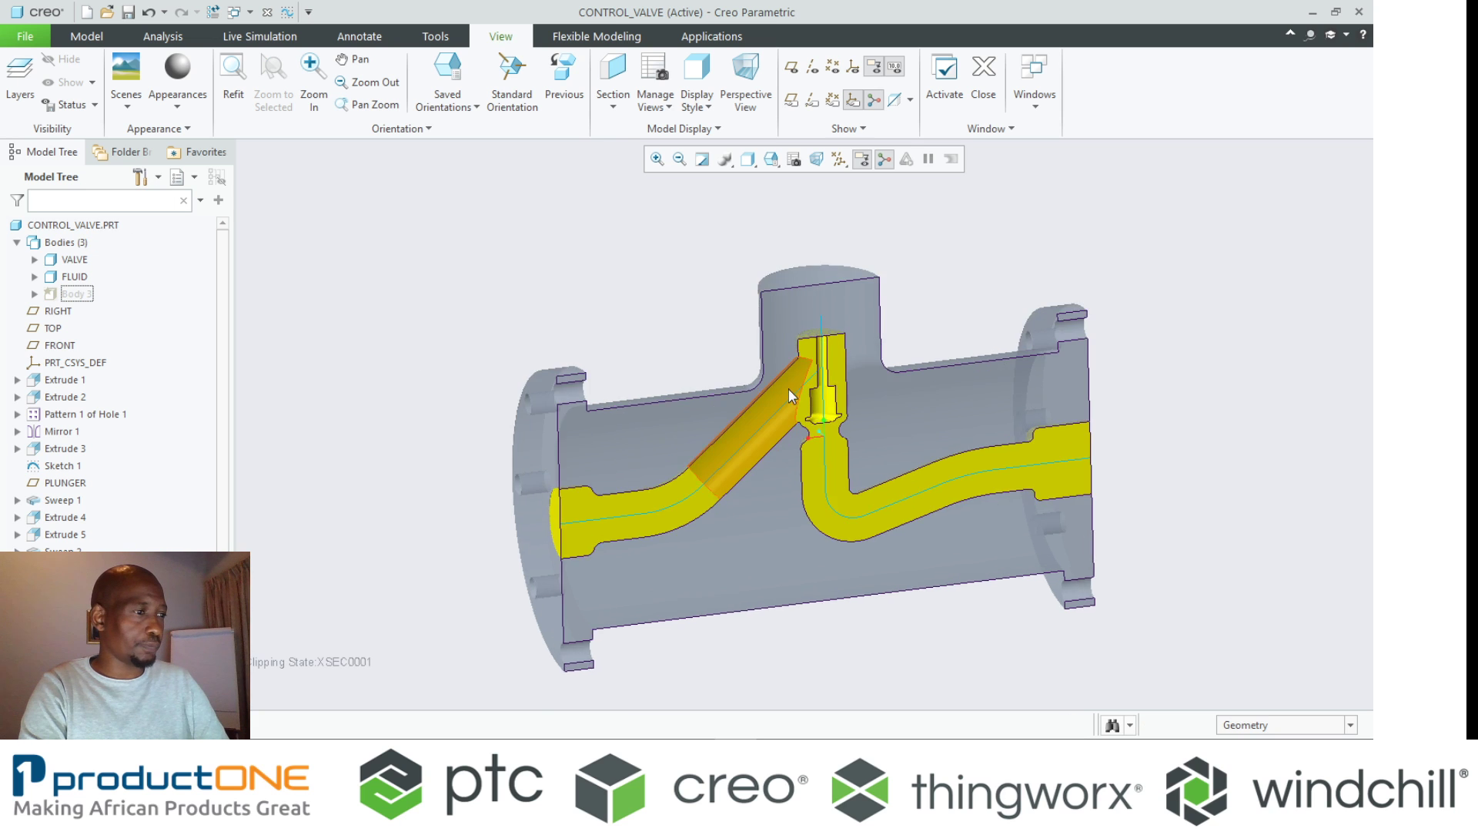
scroll(767, 386, "up", 5)
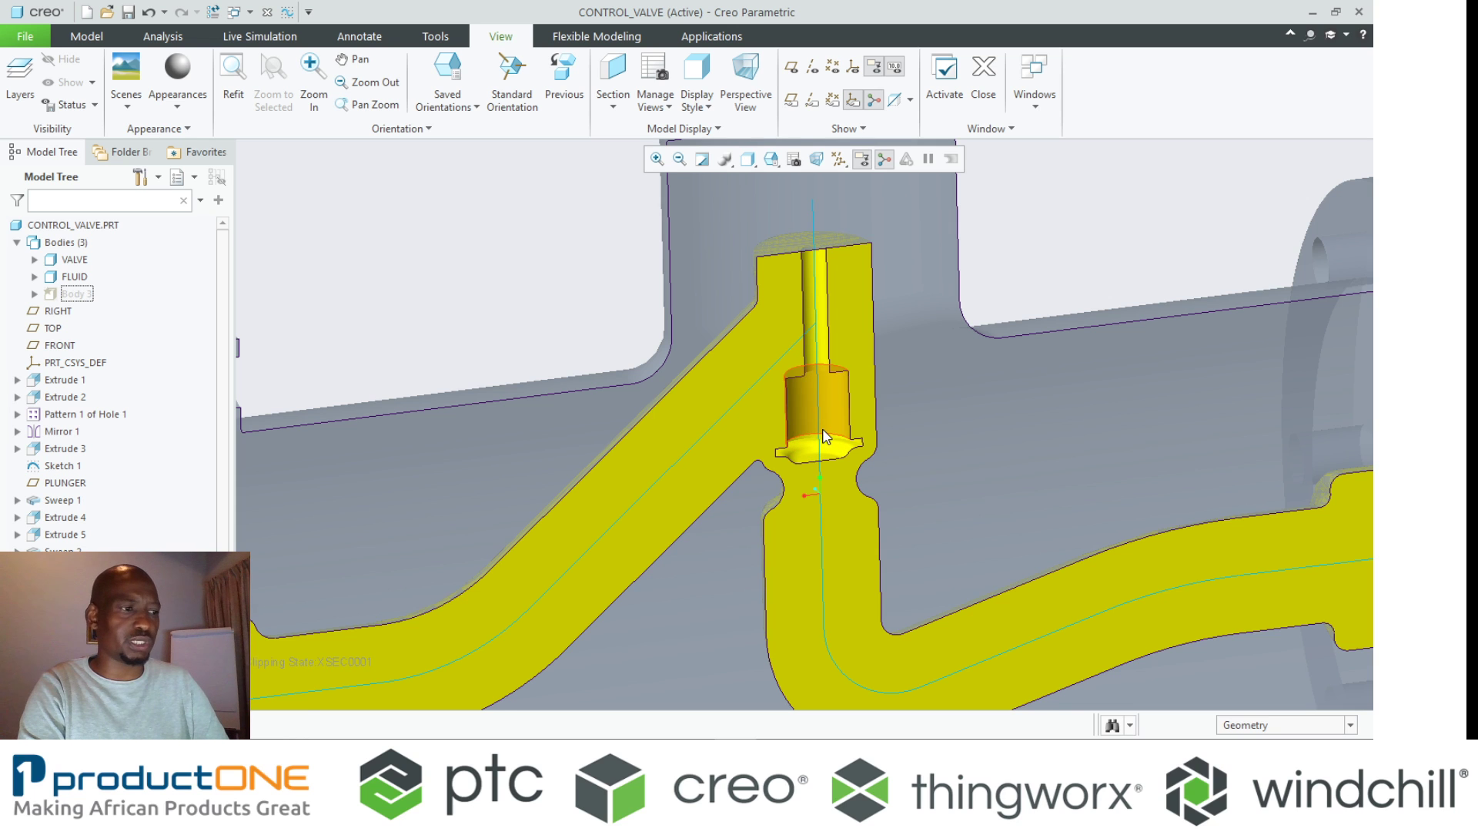
scroll(824, 436, "up", 3)
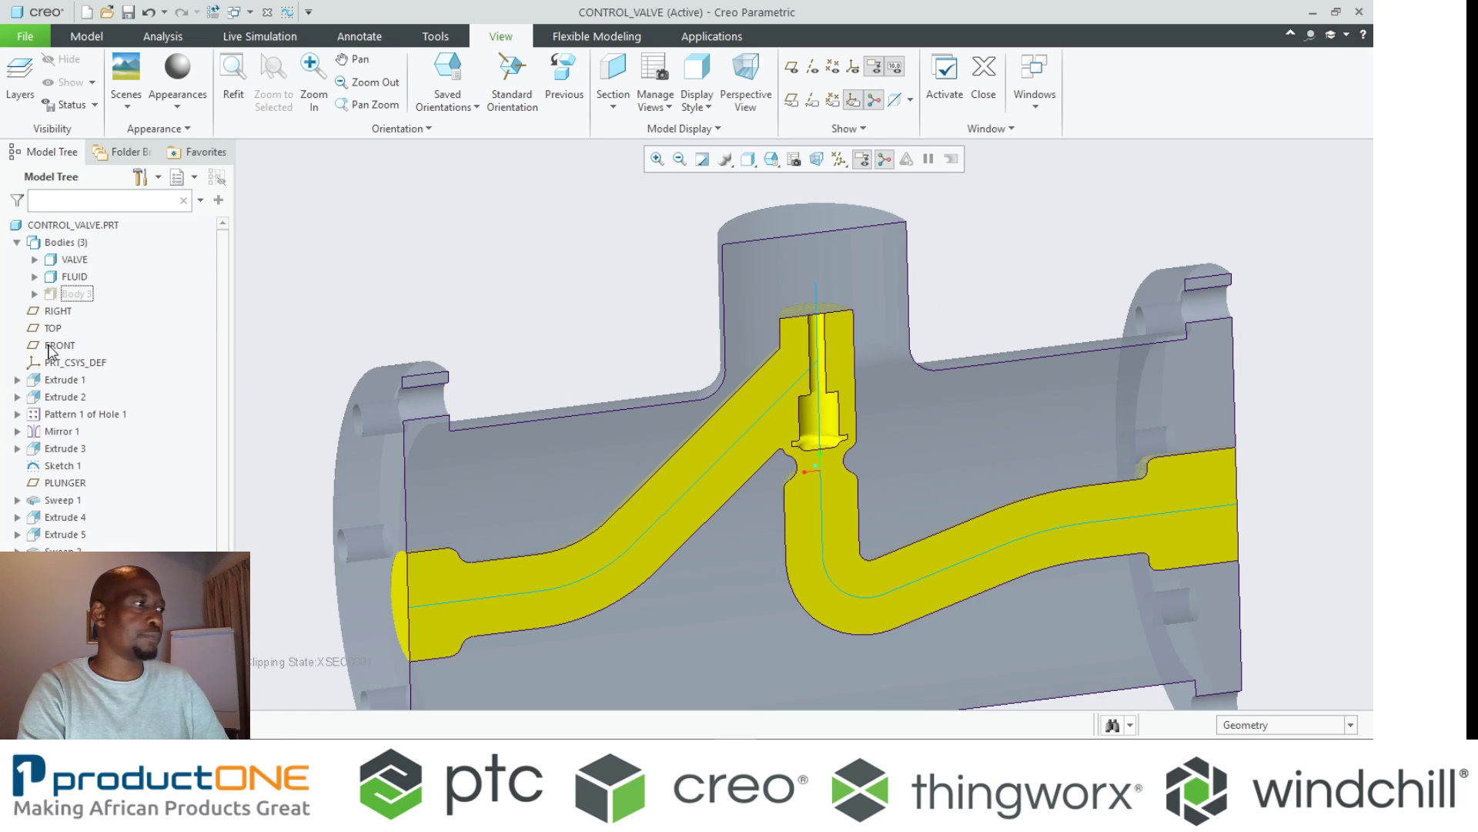
- Deactivate the section to show the whole valve again
scroll(54, 329, "down", 3)
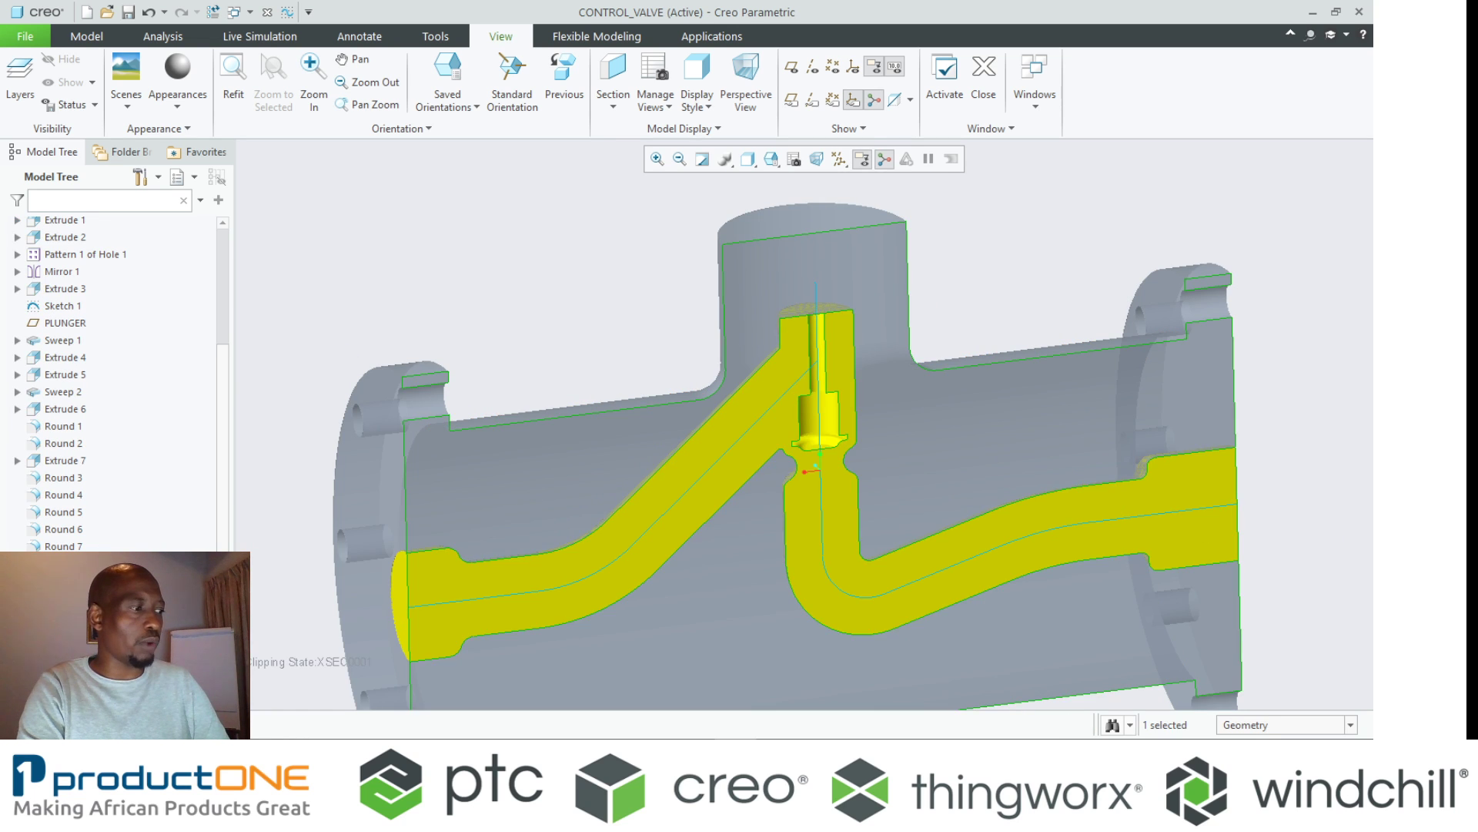
left_click(416, 237)
- Add a Fluid Simulation Study to the valve in Live Simulation
left_click(244, 40)
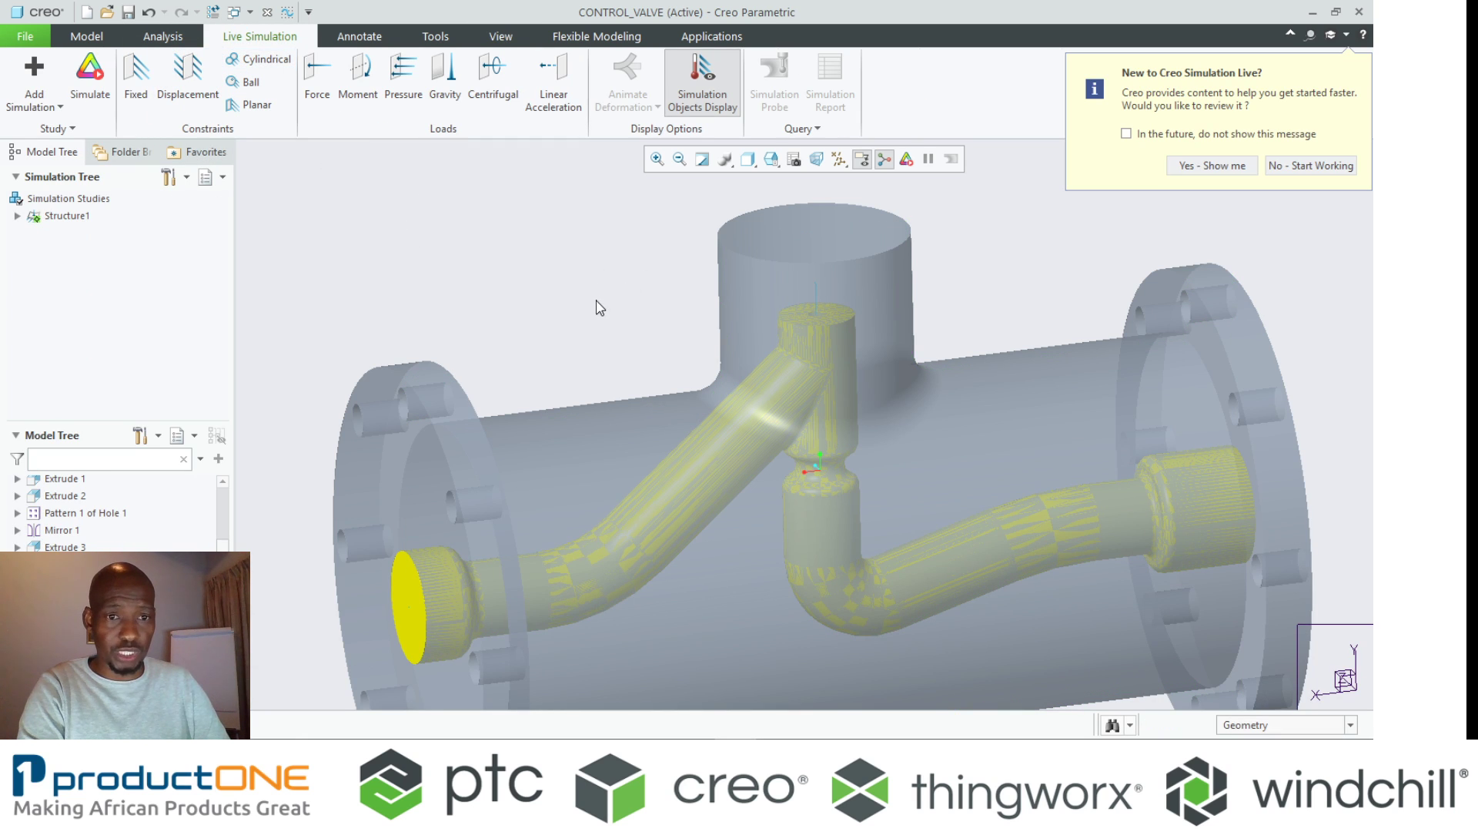
scroll(596, 303, "down", 1)
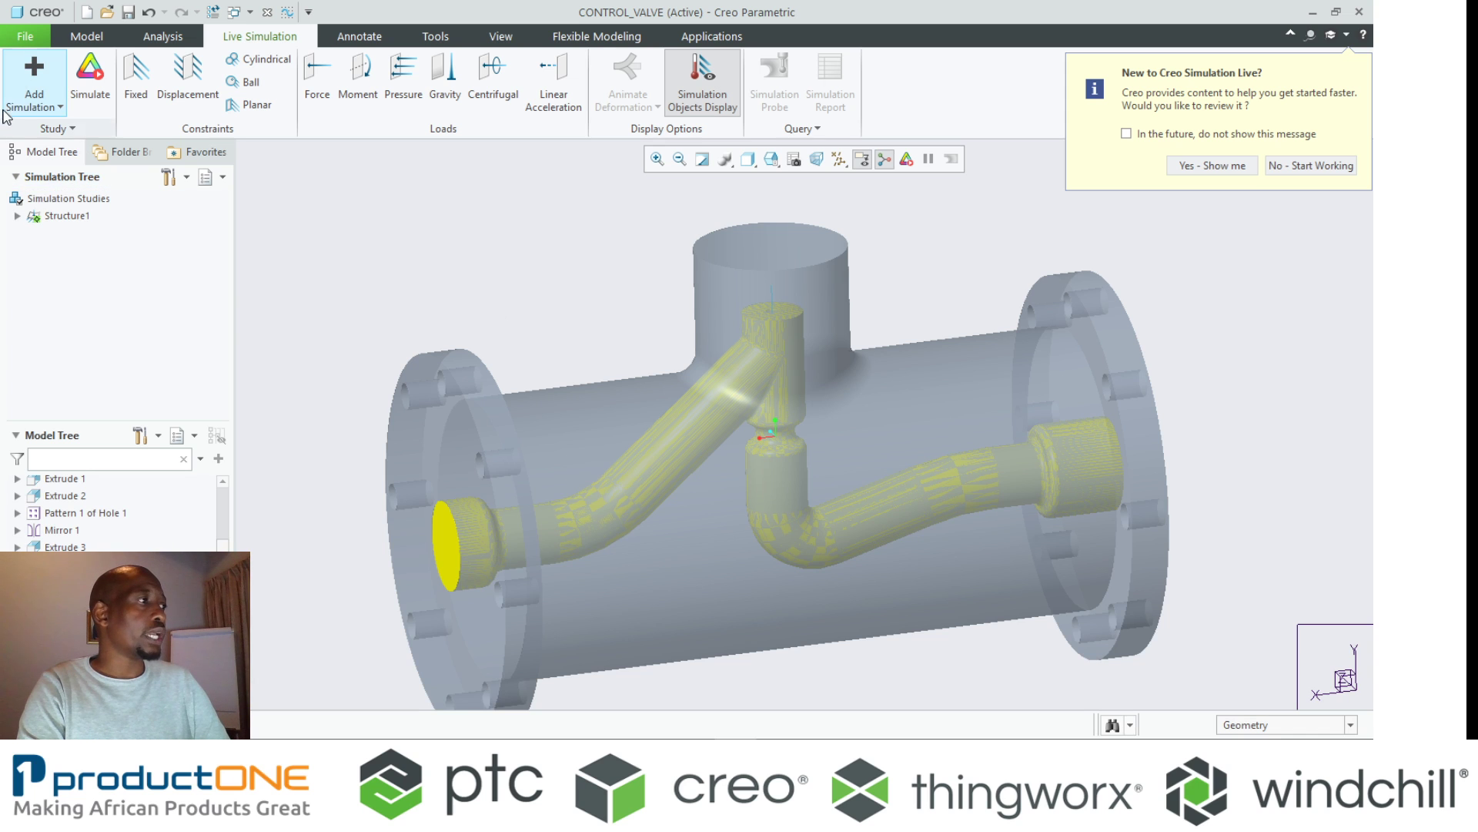
left_click(32, 99)
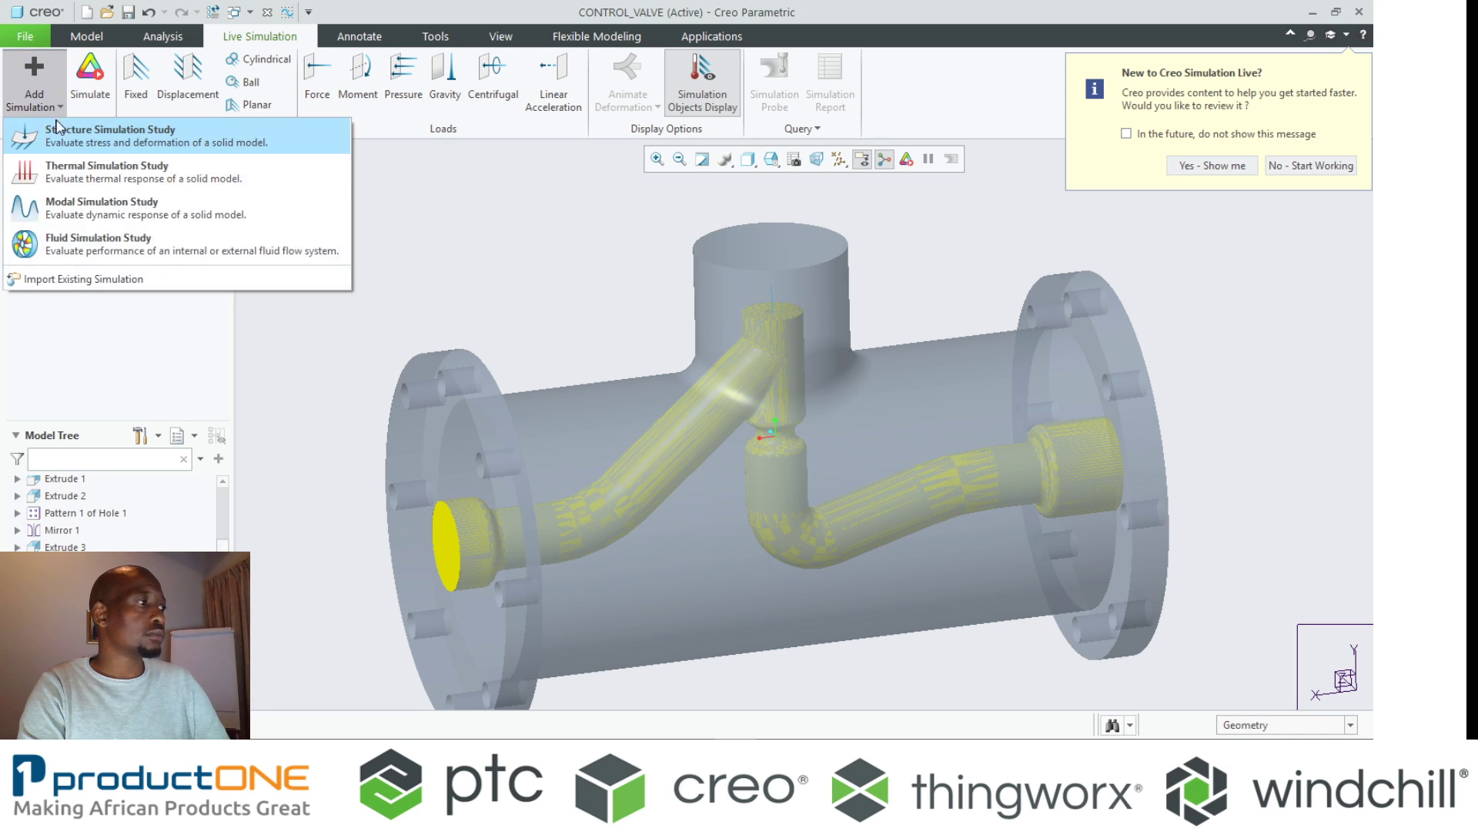
left_click(101, 248)
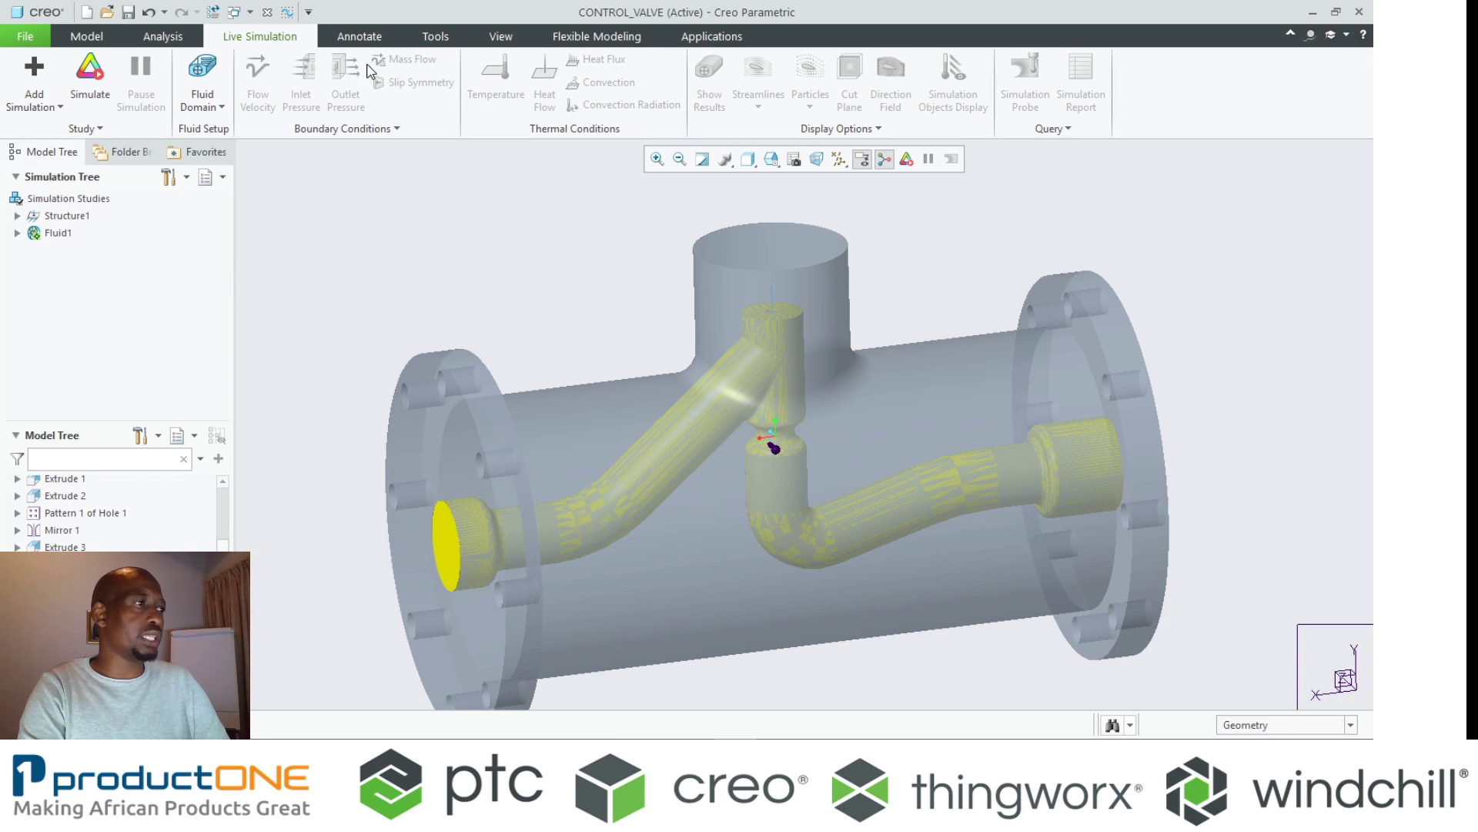
- Define the FLUID body as the fluid domain of the new study
double_click(414, 13)
left_click(223, 85)
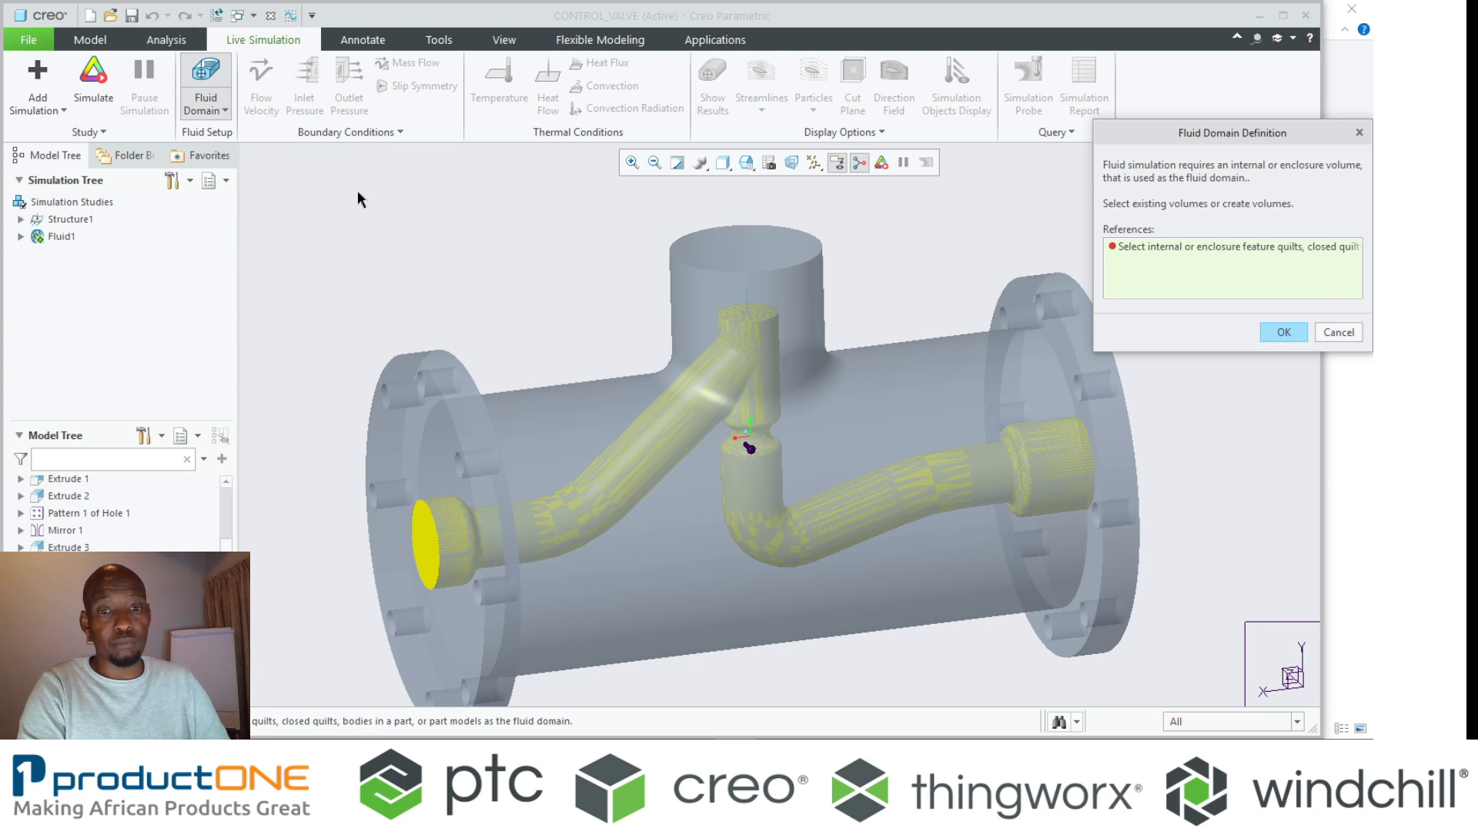
left_click(435, 539)
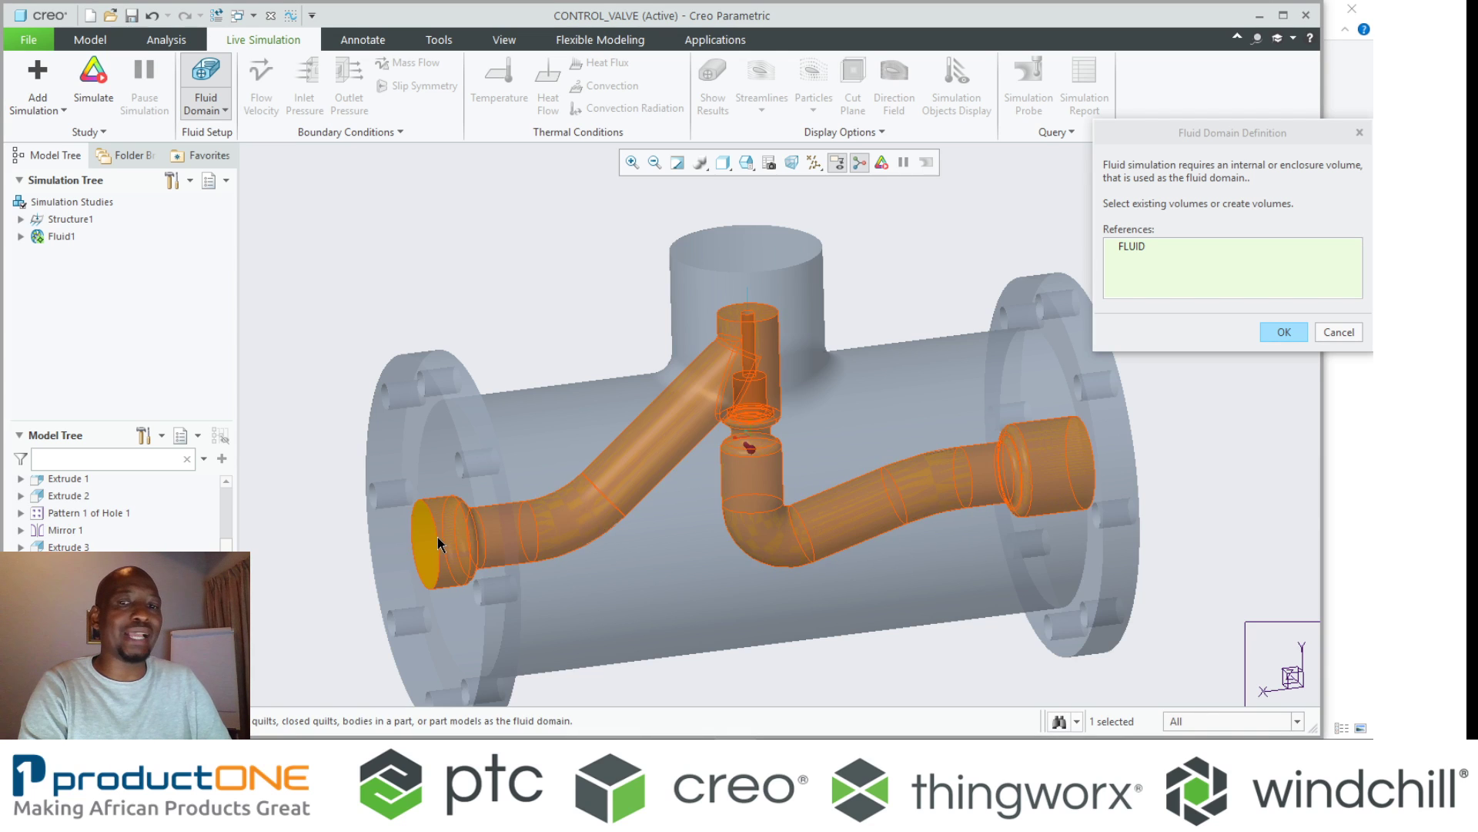
middle_click(367, 253)
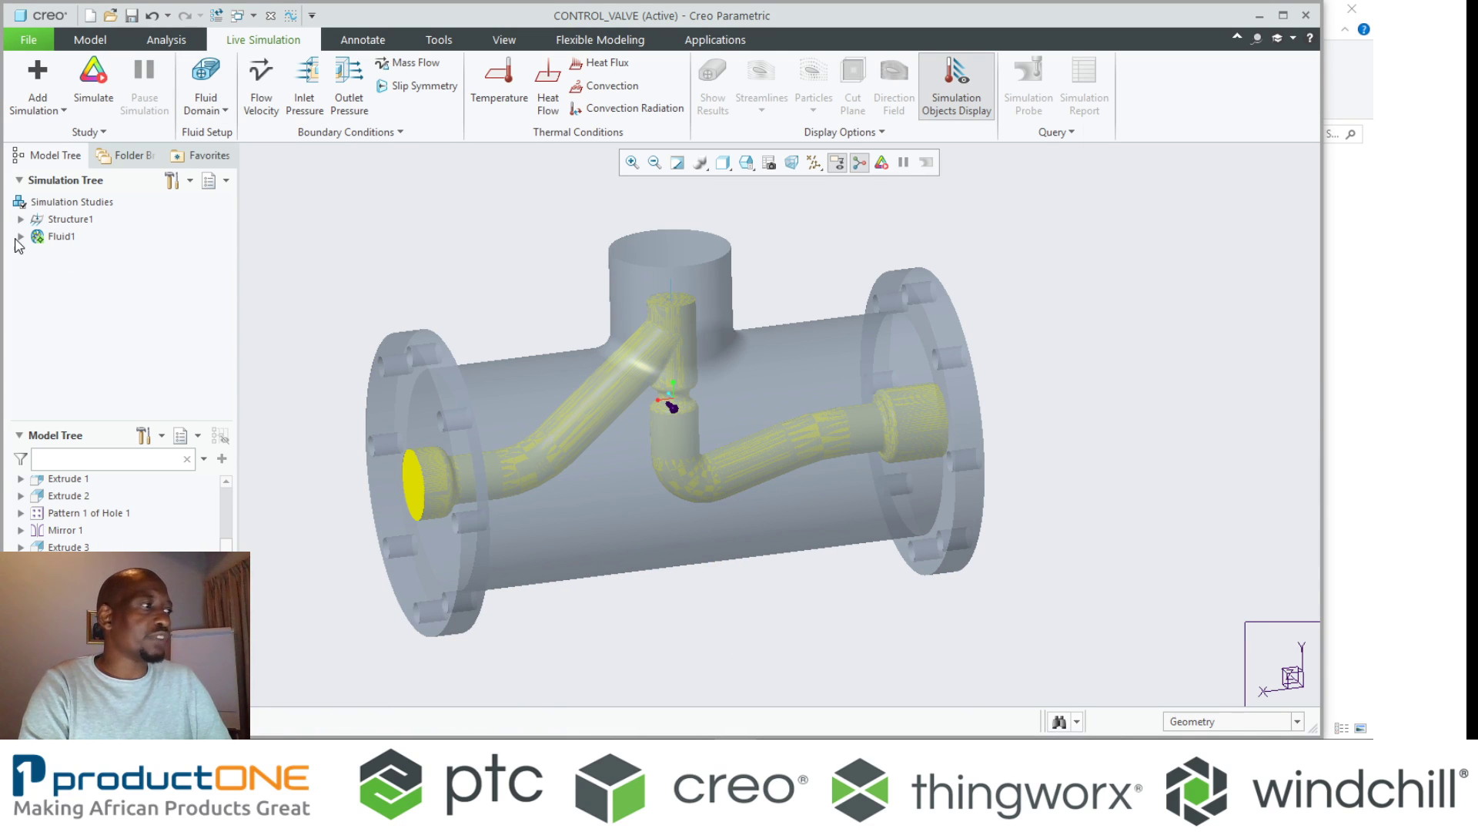
- Assign the water material from the library to the FLUID fluid domain of the Fluid1 study
left_click(20, 236)
left_click(107, 255)
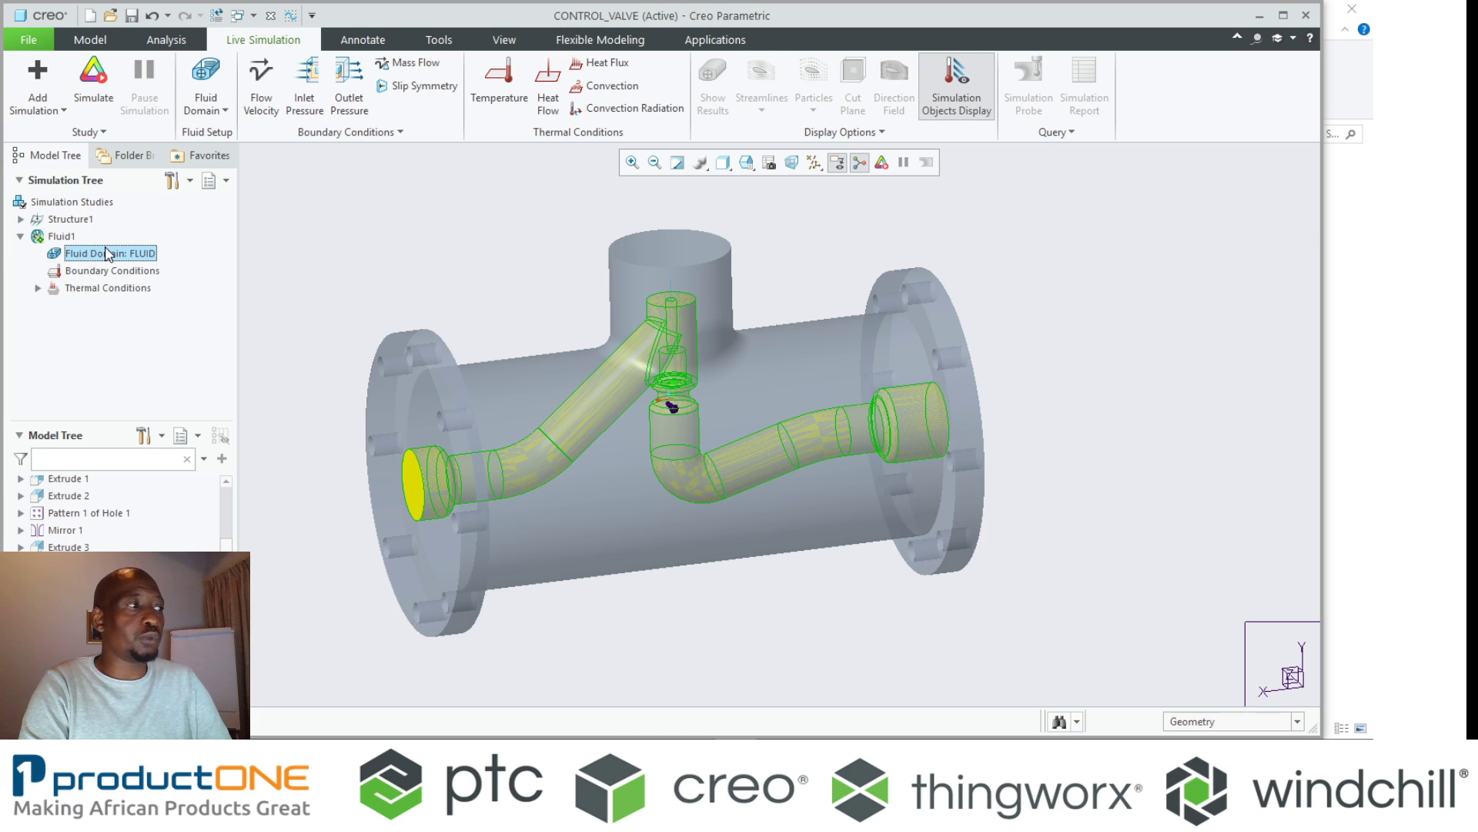
right_click(109, 255)
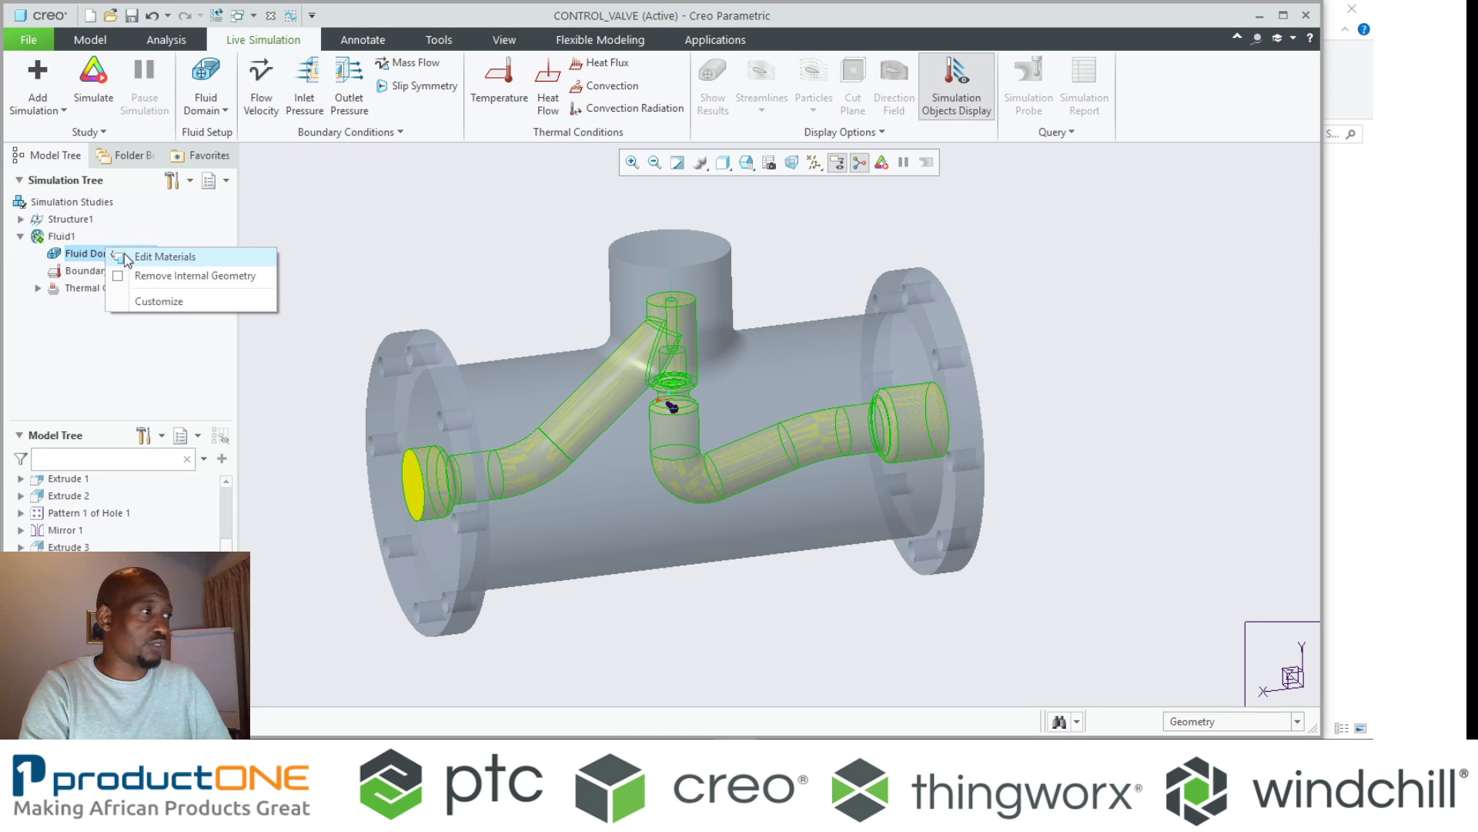
left_click(142, 261)
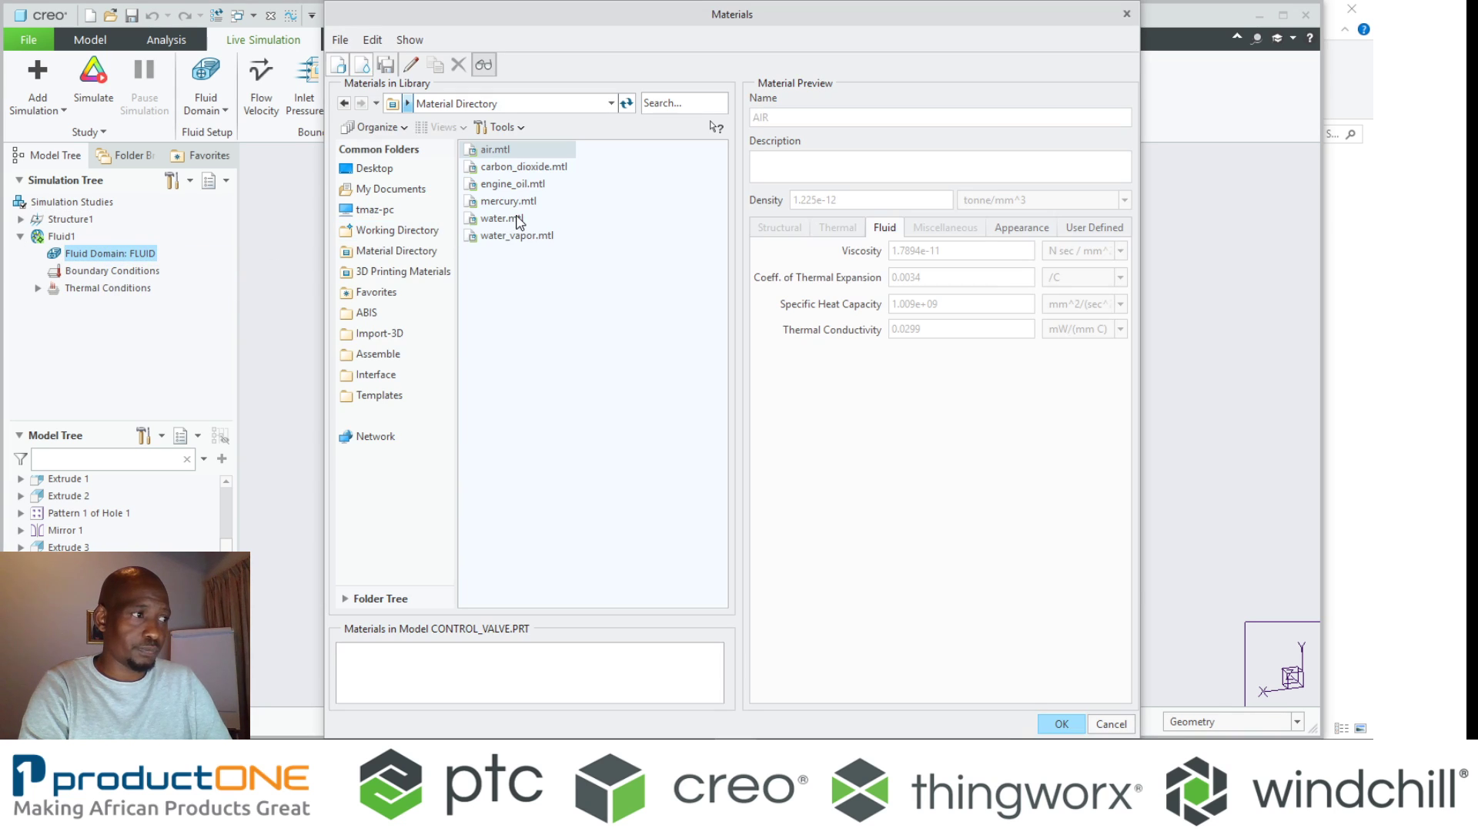
left_click(518, 220)
double_click(517, 219)
left_click(1062, 724)
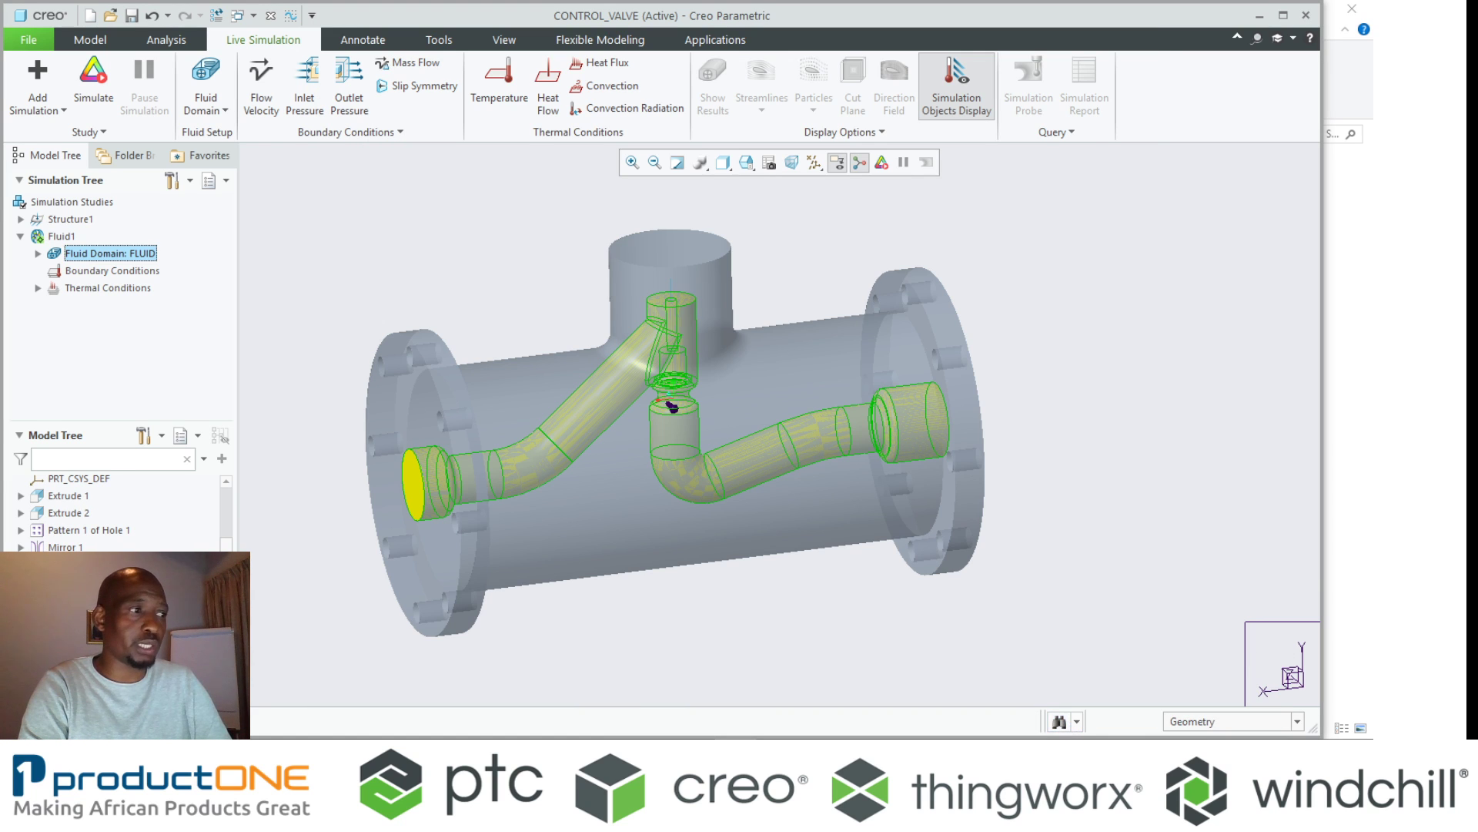
left_click(777, 671)
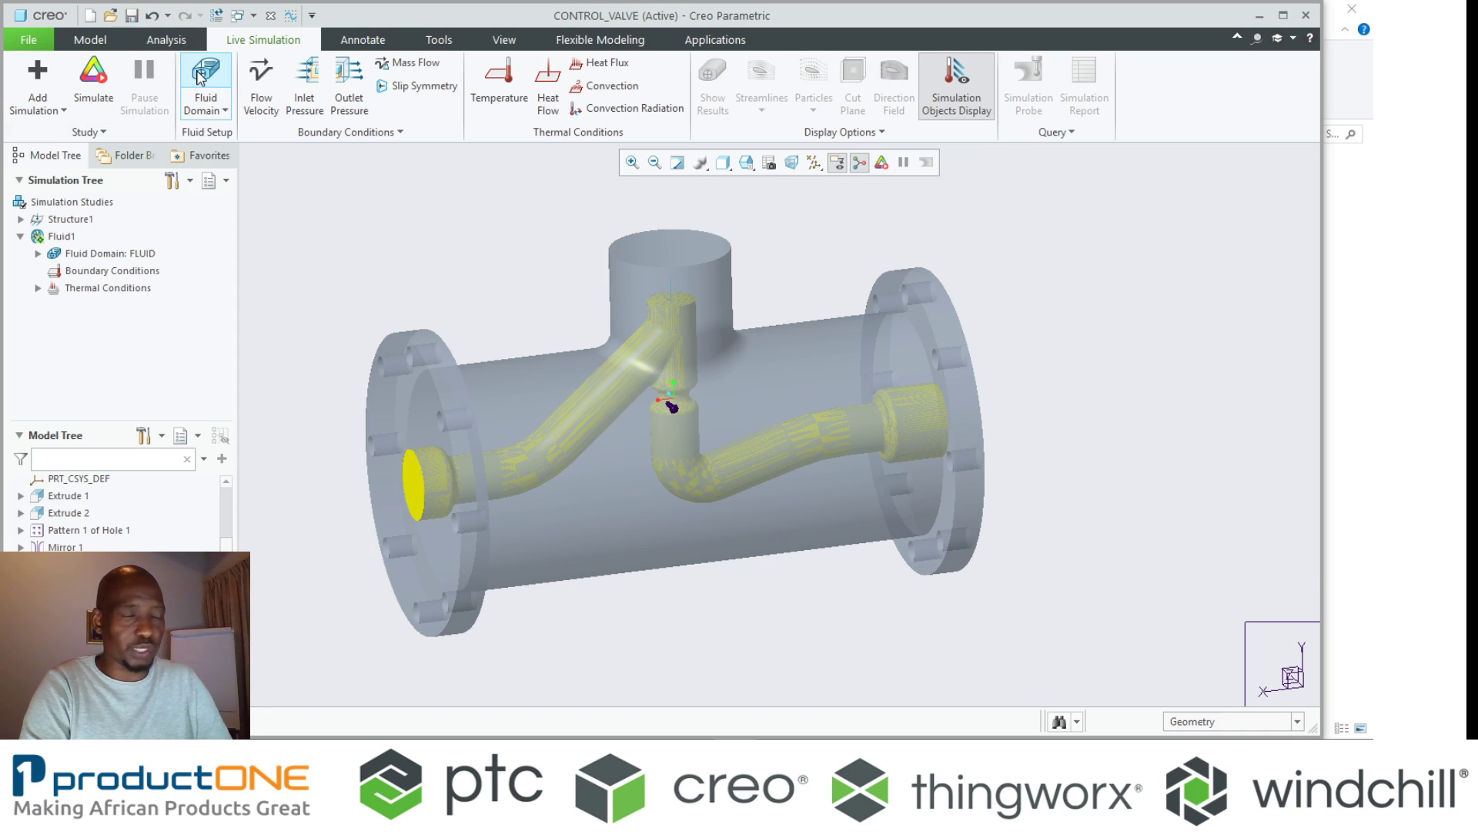
- Define a flow velocity on the fluid body's inlet face with direction X -1 and a magnitude of 100 mm/sec
left_click(260, 75)
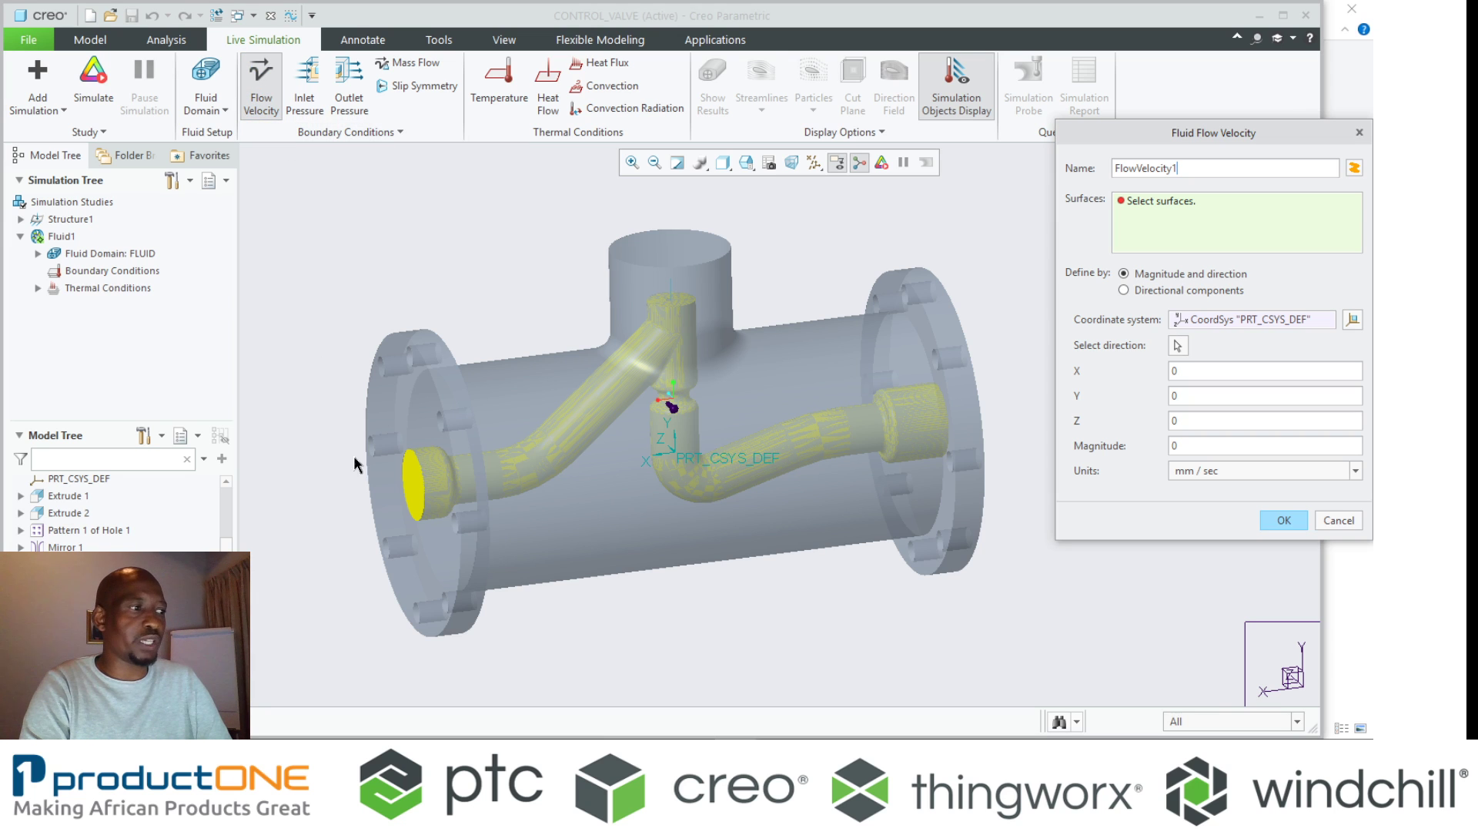
left_click(413, 474)
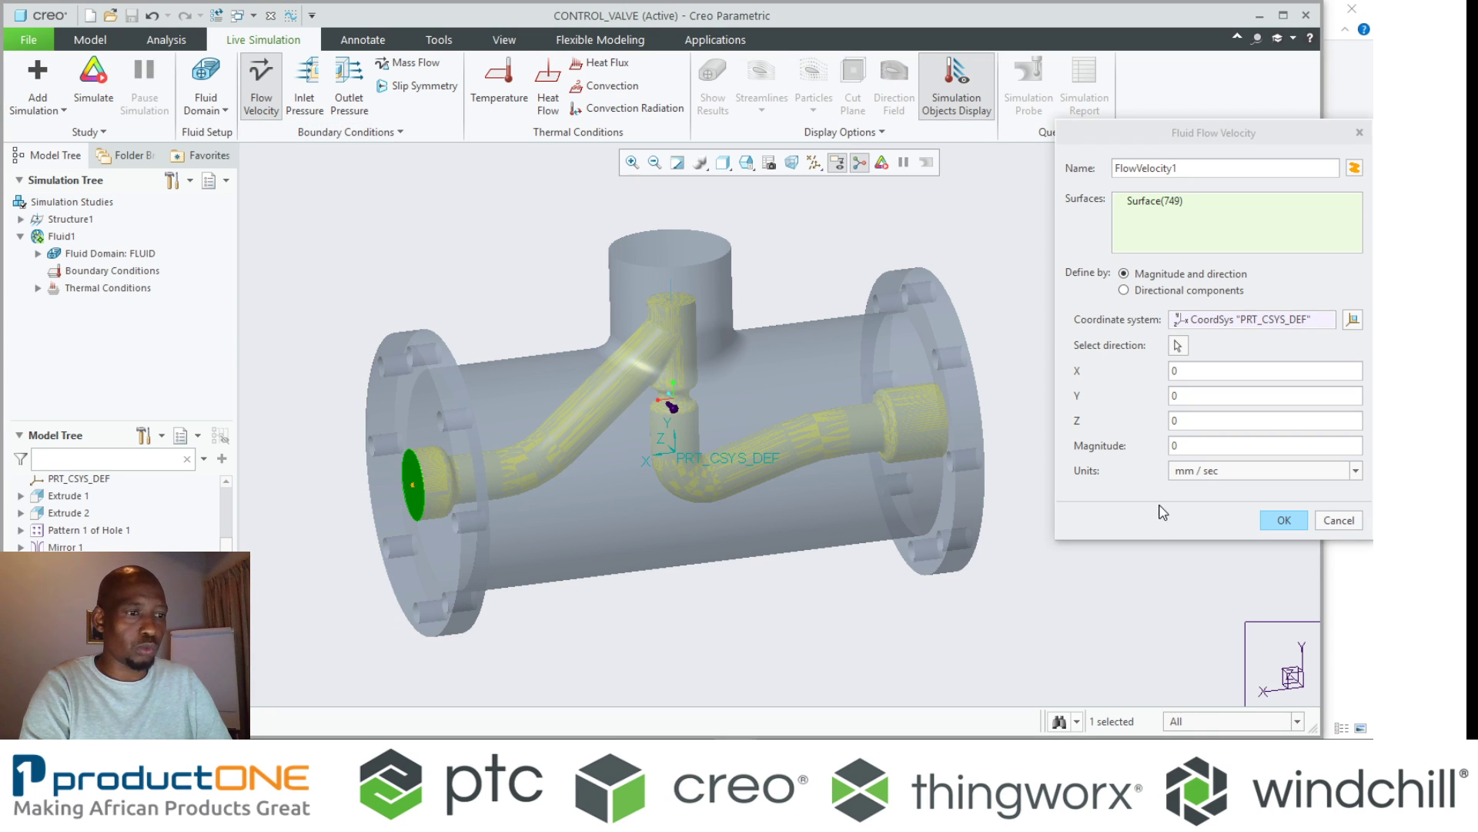
left_click(1211, 369)
type("-1")
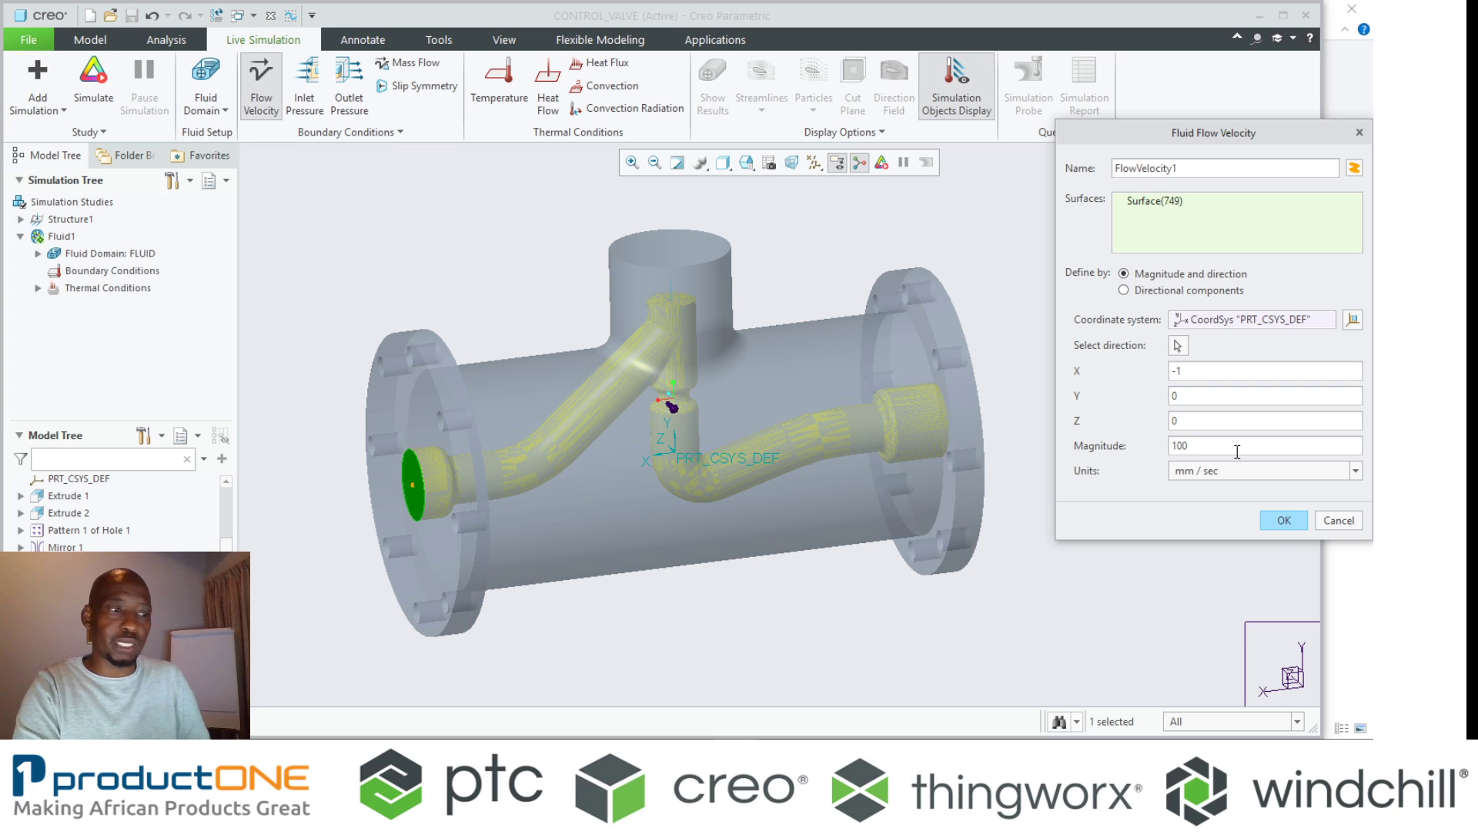
left_click(1281, 523)
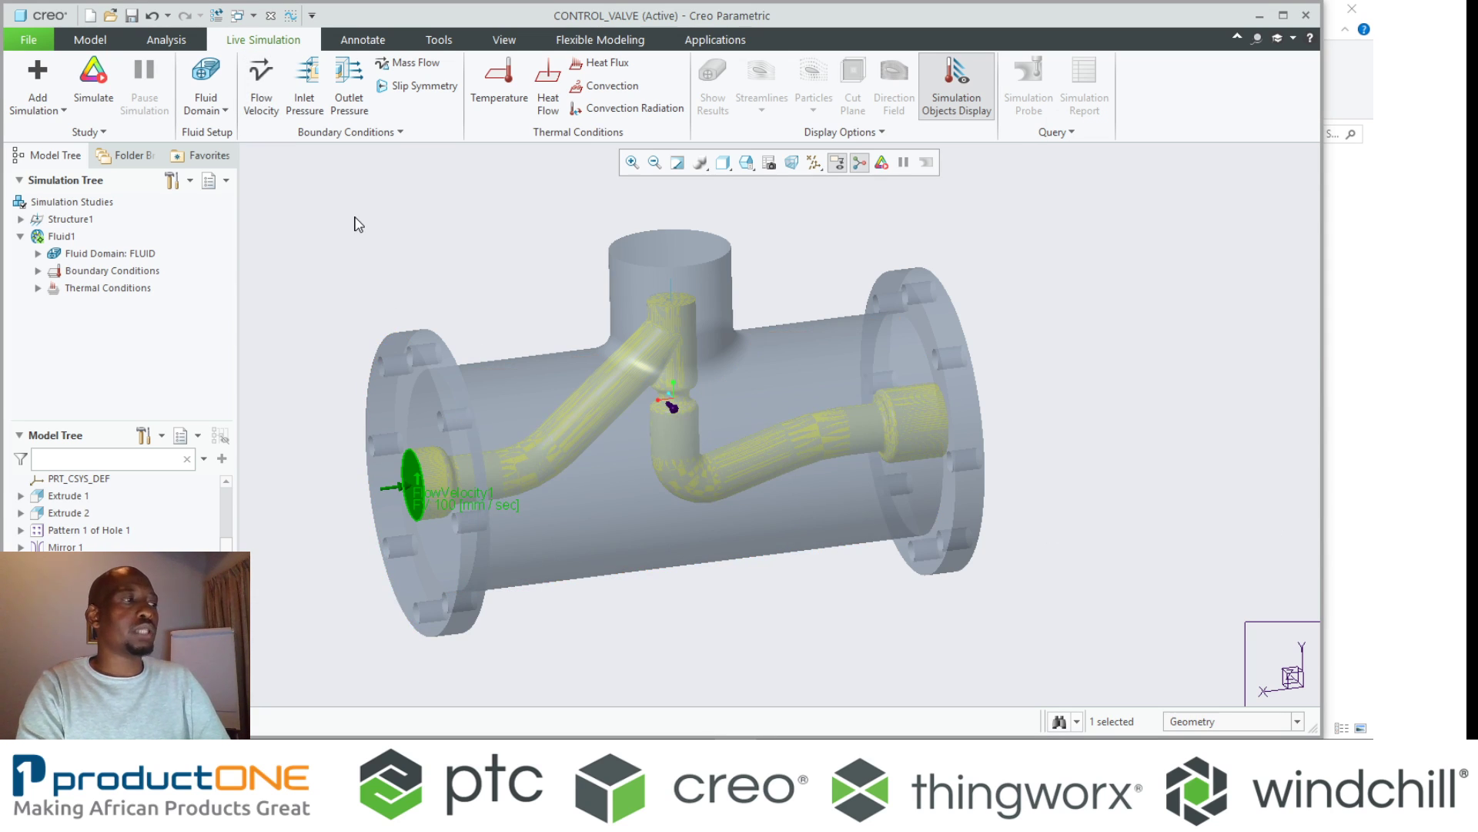
- Apply an outlet pressure condition to the fluid body's end face at the flange opposite the inlet
left_click(349, 85)
middle_click_drag(894, 342, 928, 343)
left_click(945, 443)
middle_click(1085, 451)
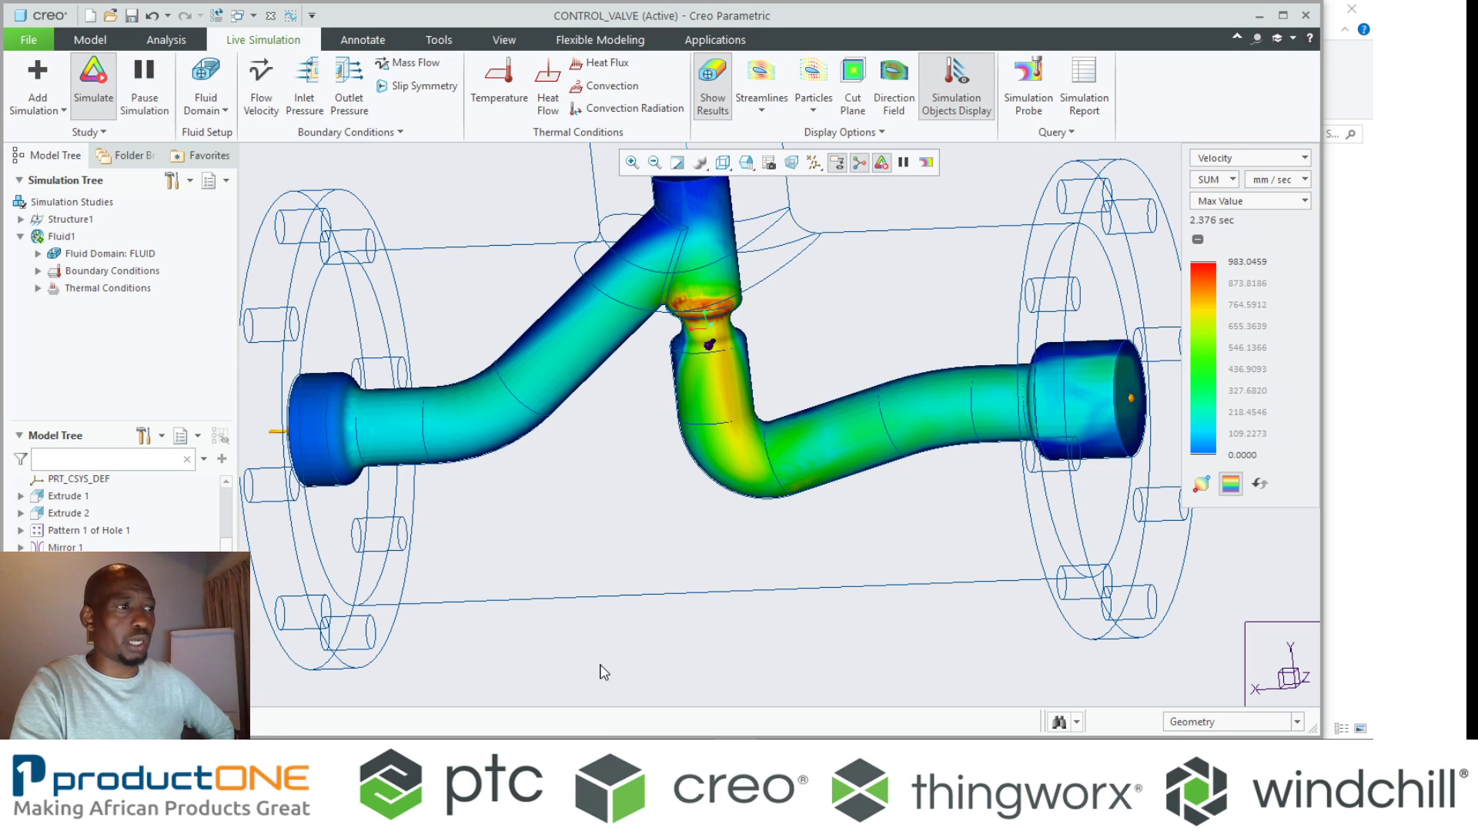
- Display the simulated flow as streamlines and increase the streamline count
left_click(770, 83)
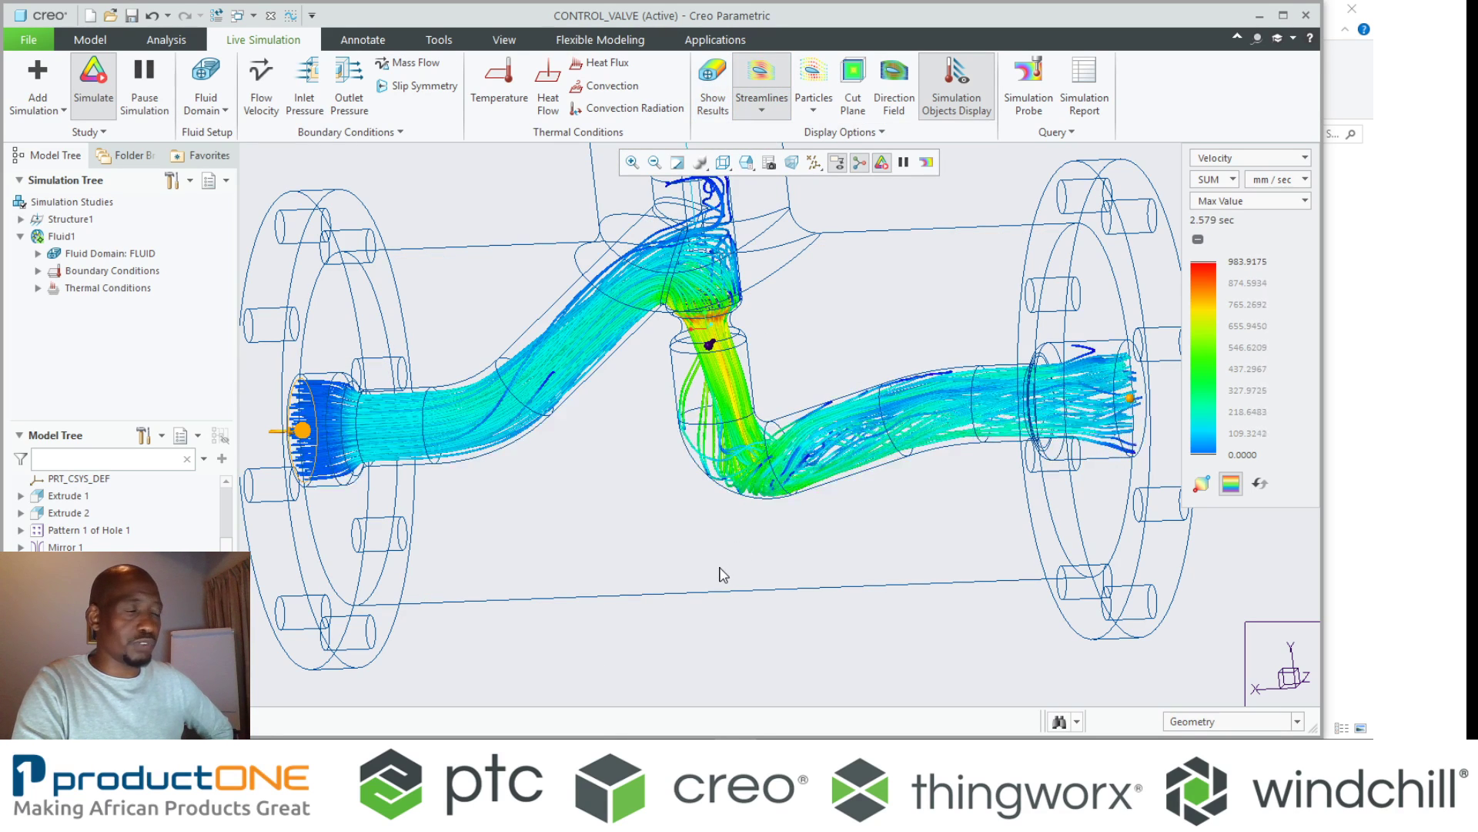
left_click(762, 110)
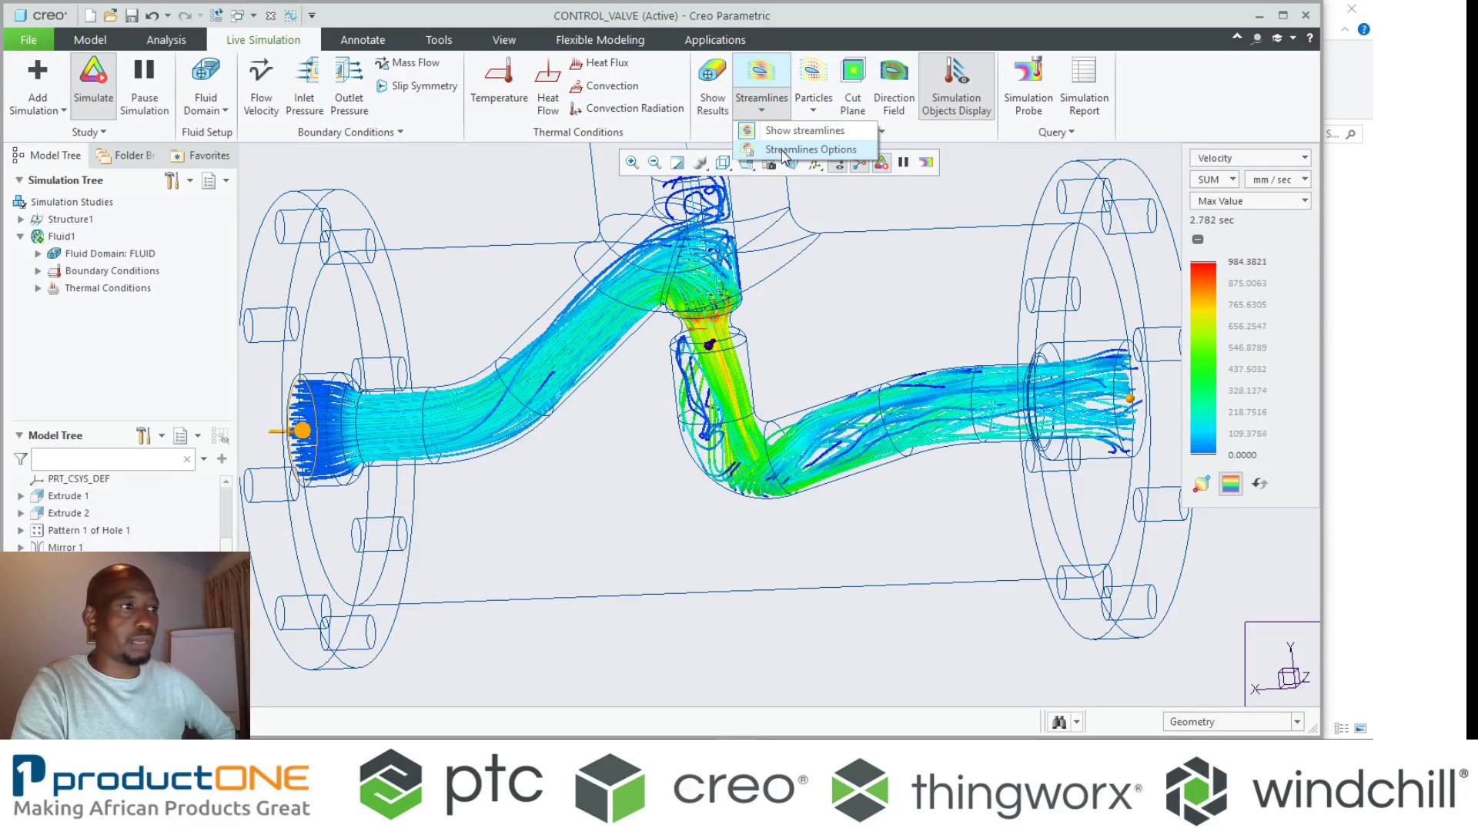
left_click(784, 151)
left_click_drag(311, 252, 348, 261)
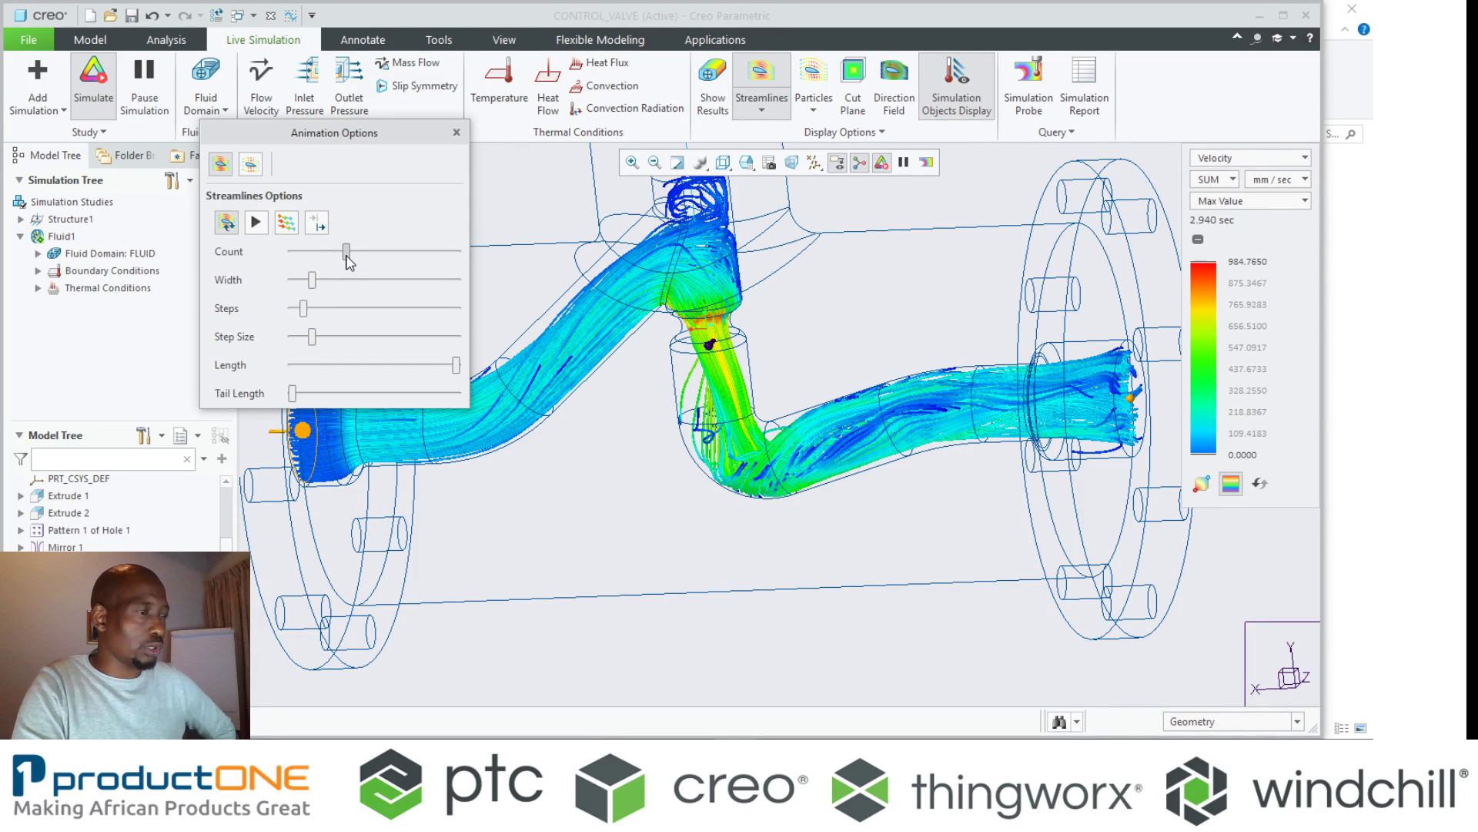
left_click(476, 212)
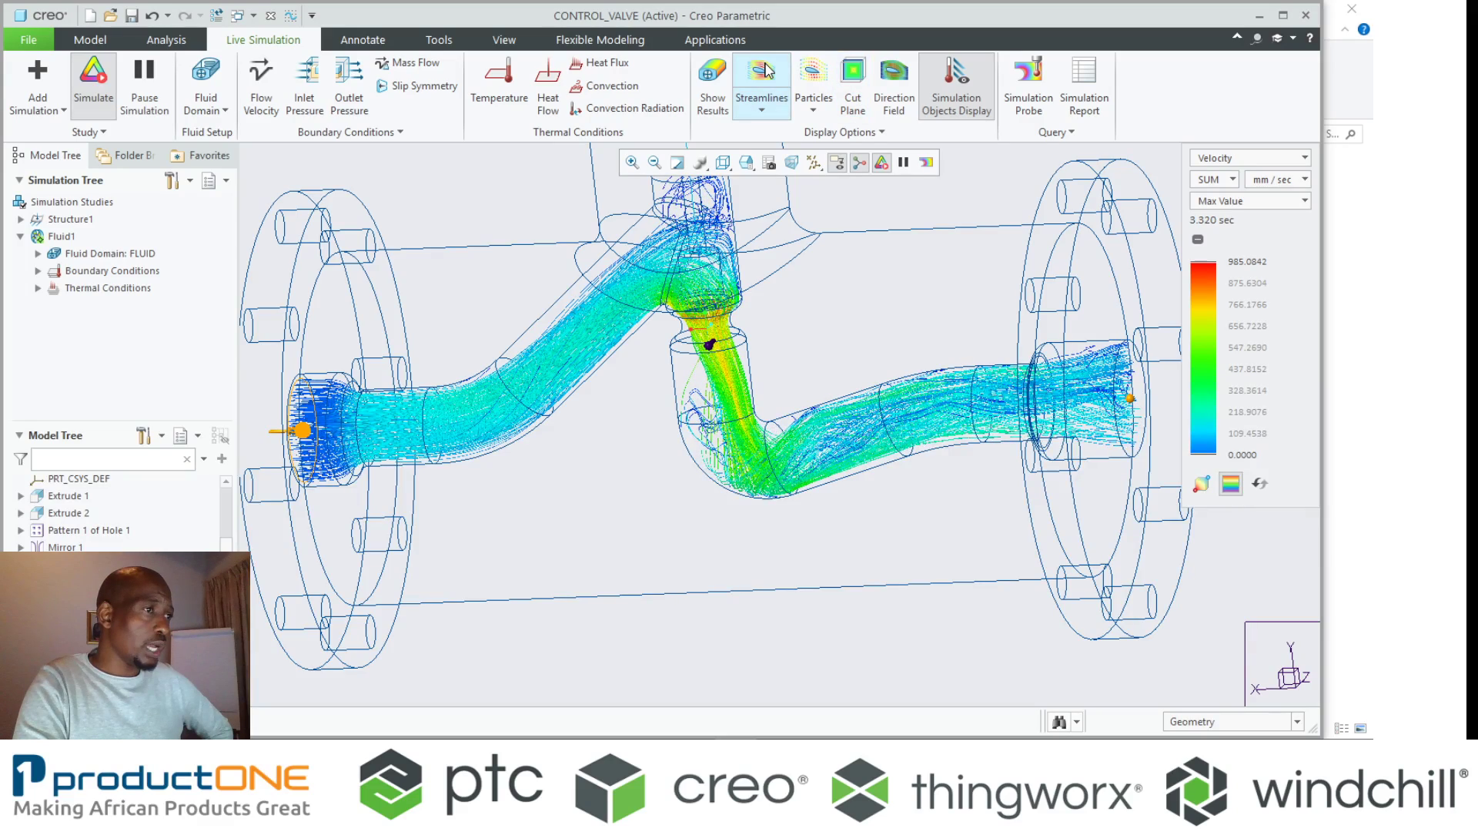
- Display the flow as particles and reduce the particle step size
left_click(813, 73)
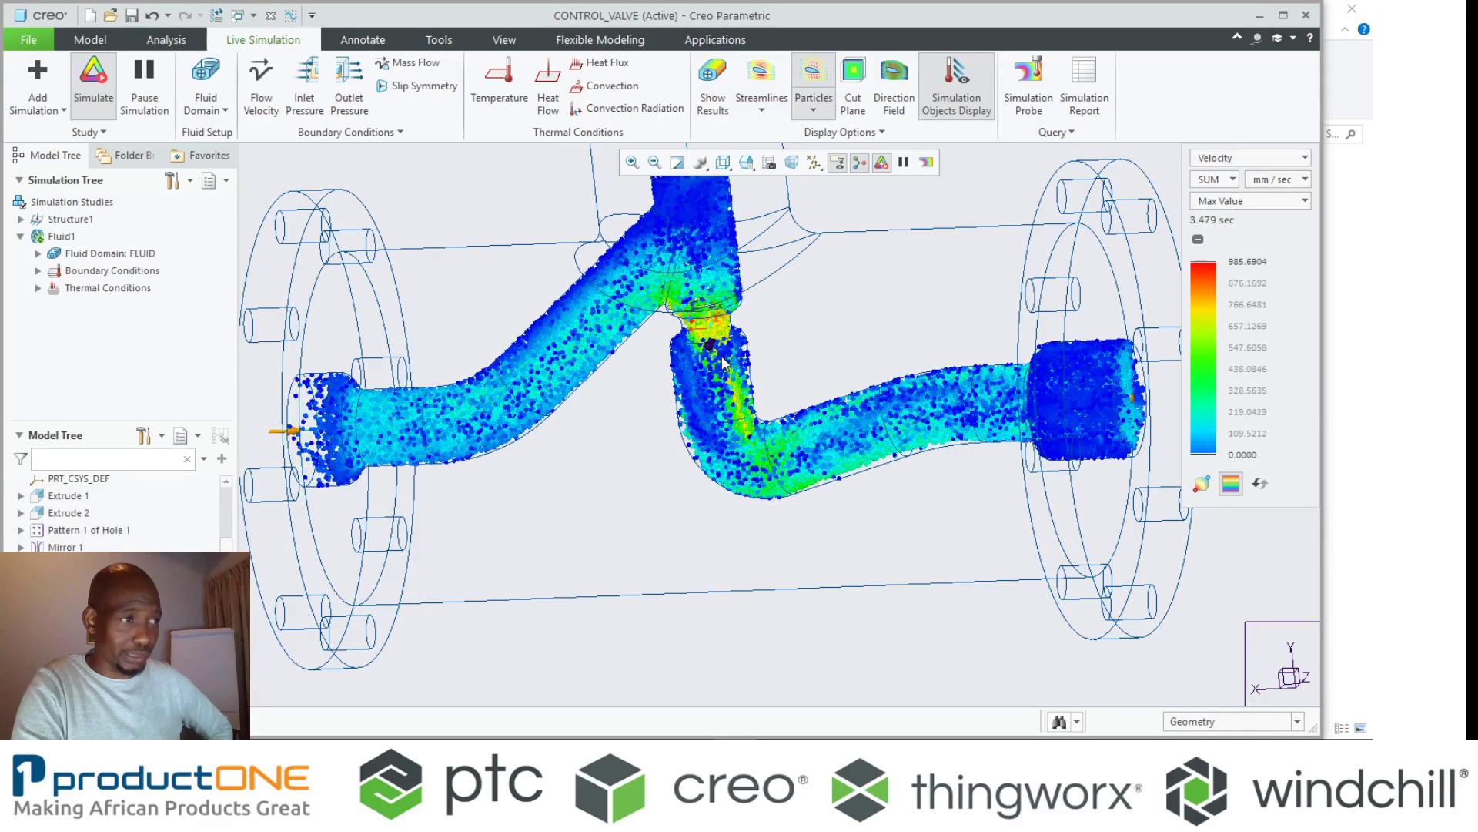
left_click(813, 110)
left_click(828, 146)
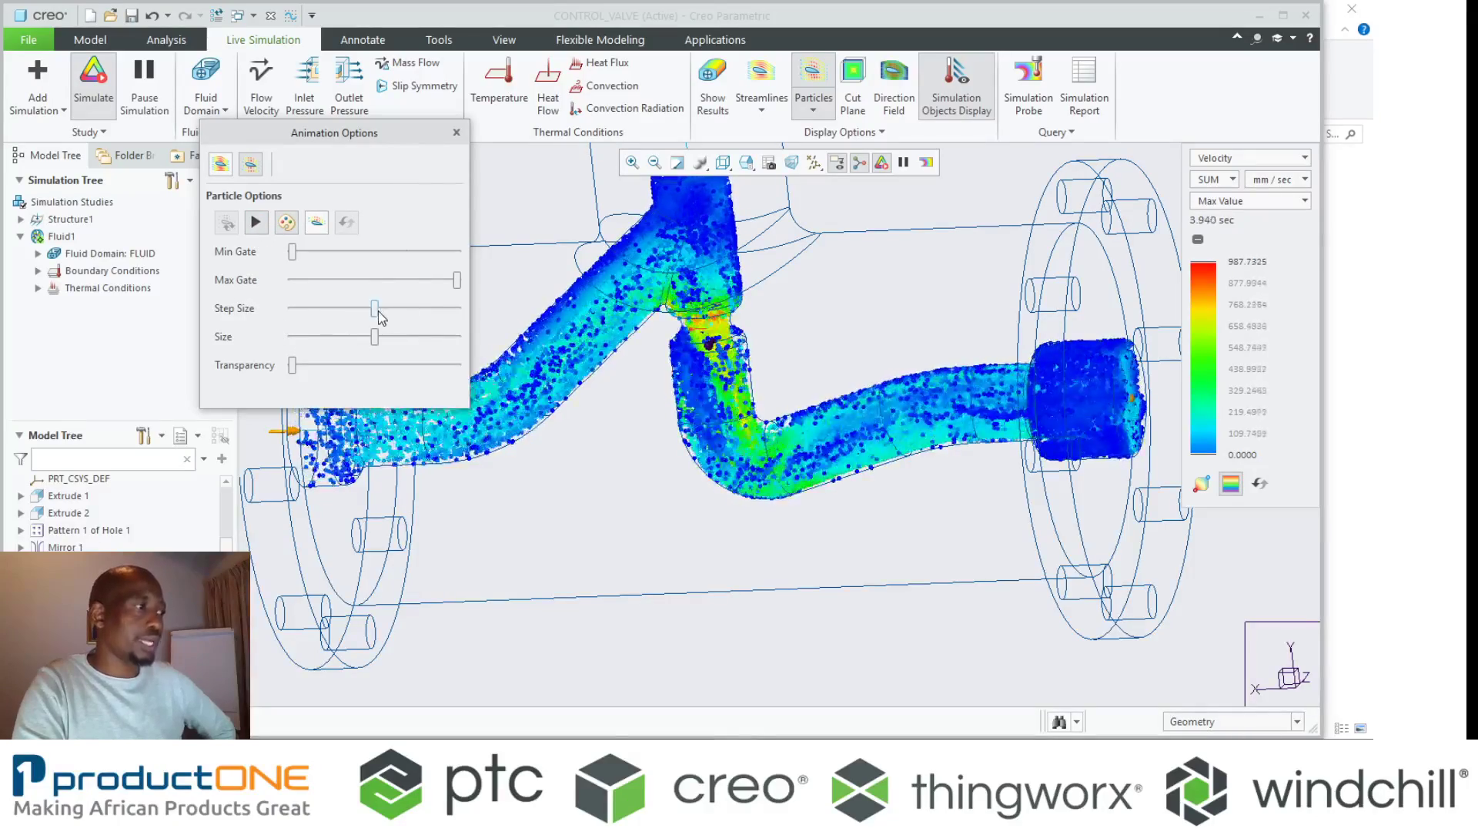
left_click_drag(374, 310, 344, 310)
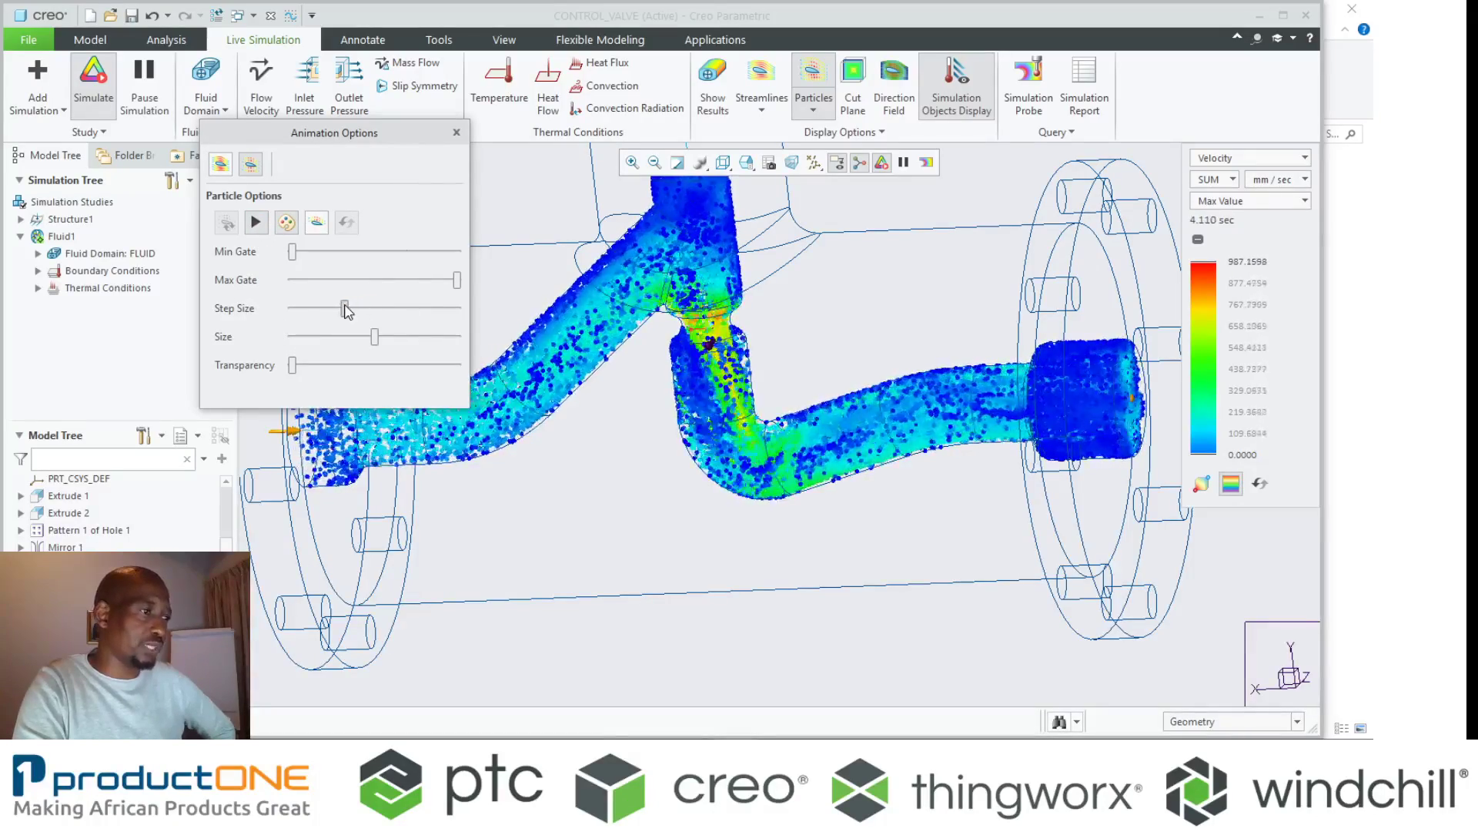
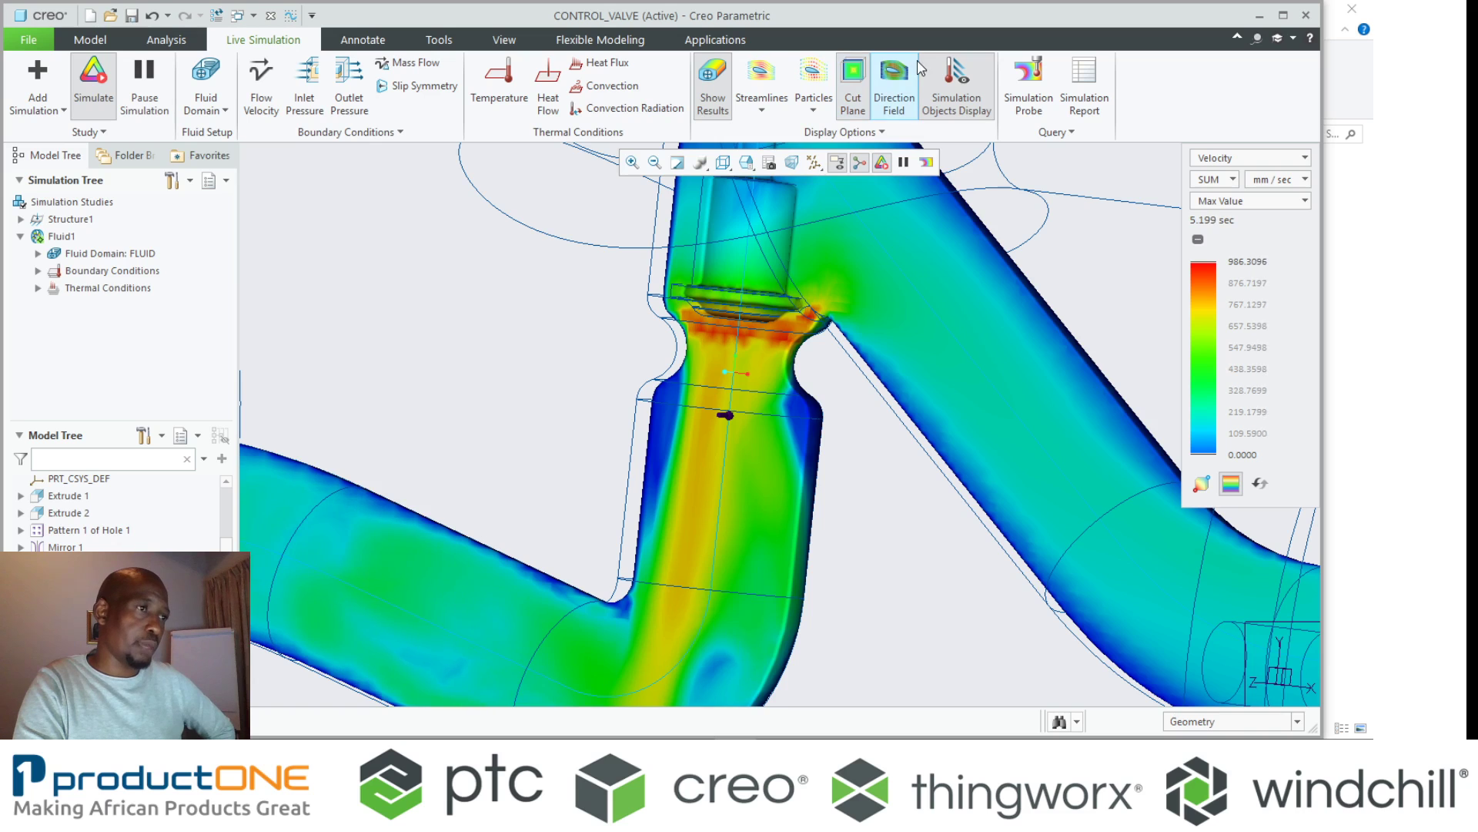
- Remove the cut plane and surface results so only the direction field shows, and inspect the flow around the plunger
left_click(857, 102)
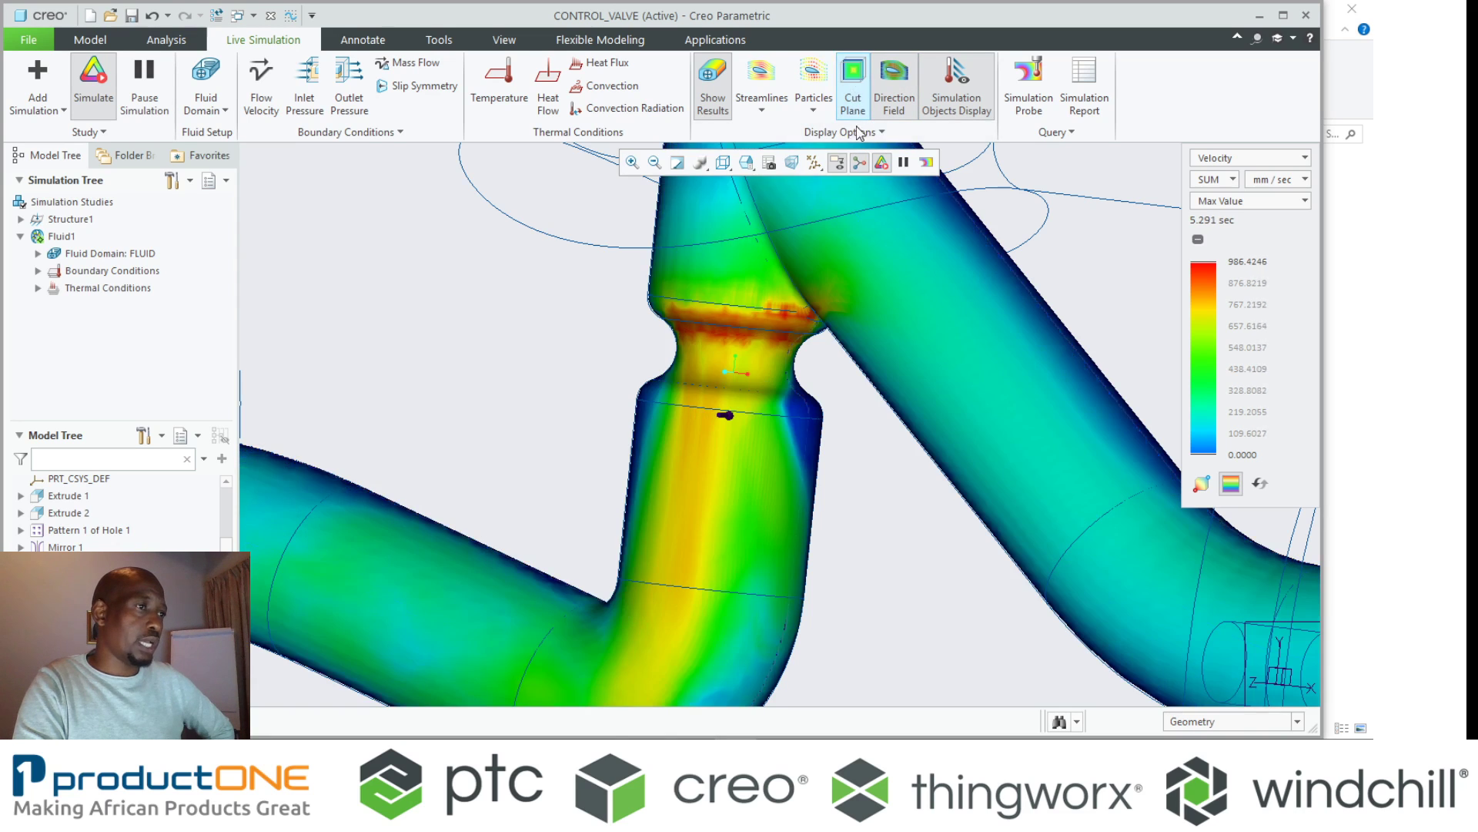
left_click(763, 108)
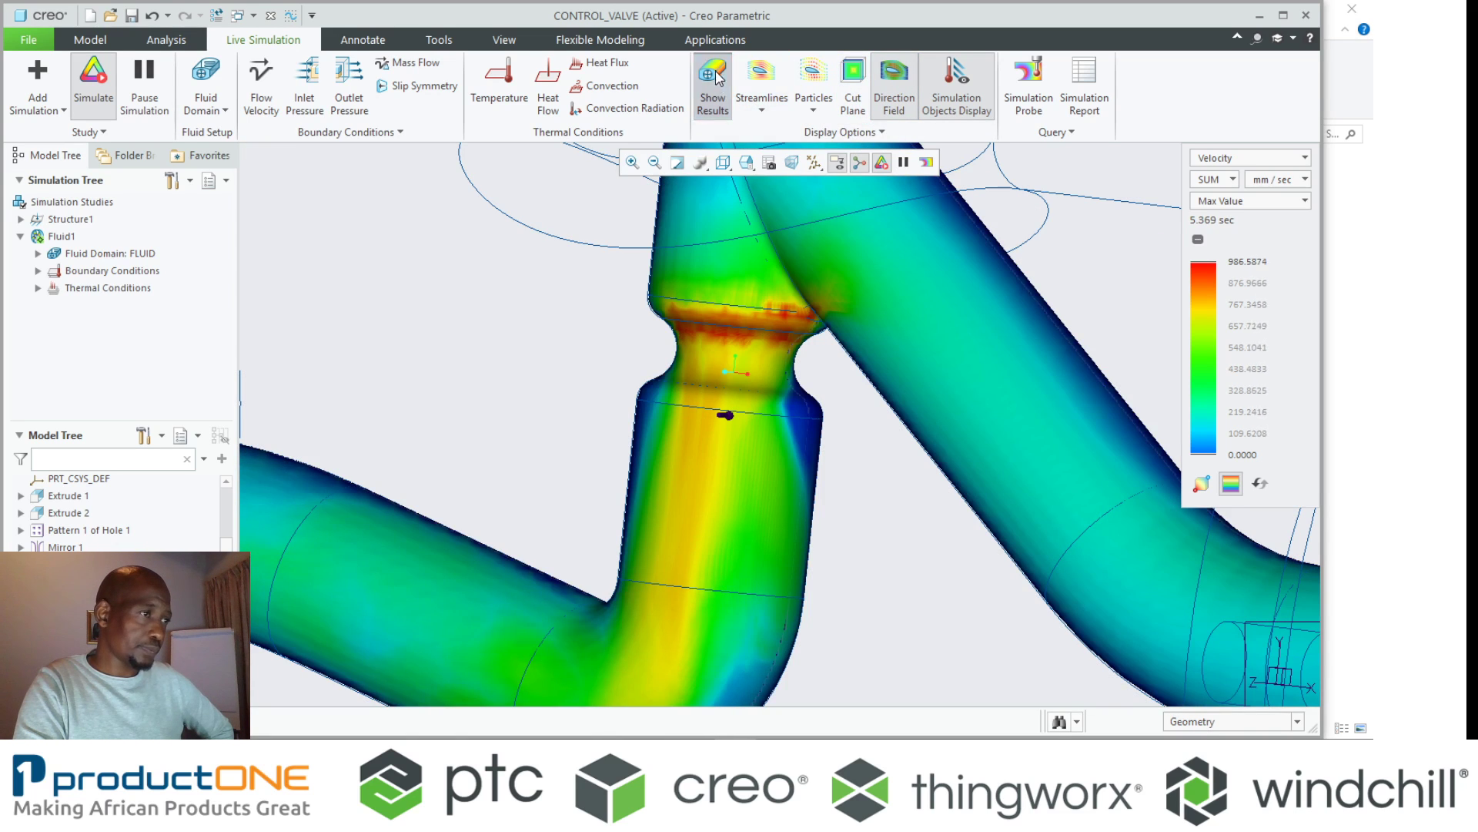
scroll(649, 414, "down", 3)
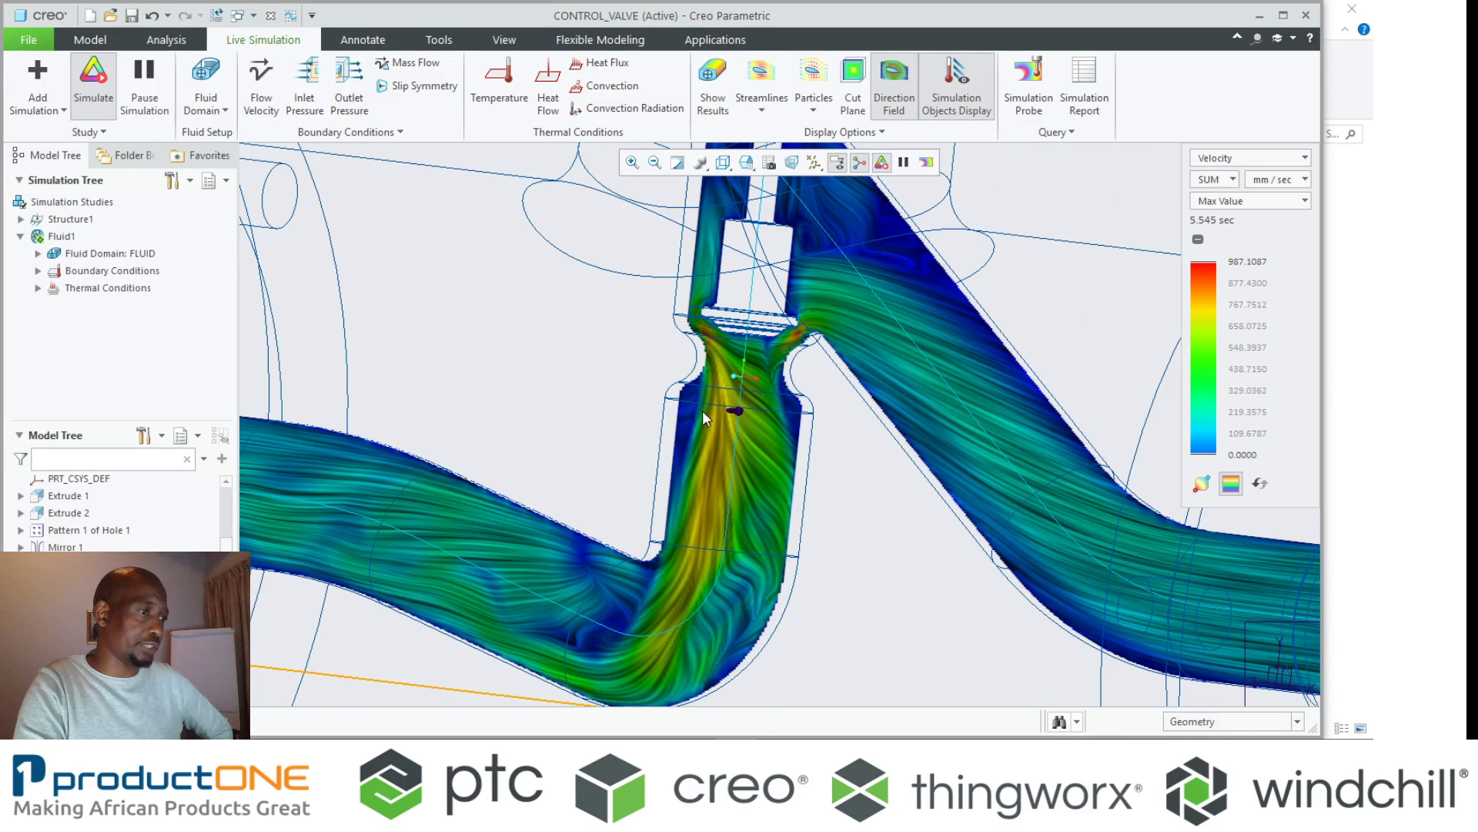
scroll(702, 410, "down", 2)
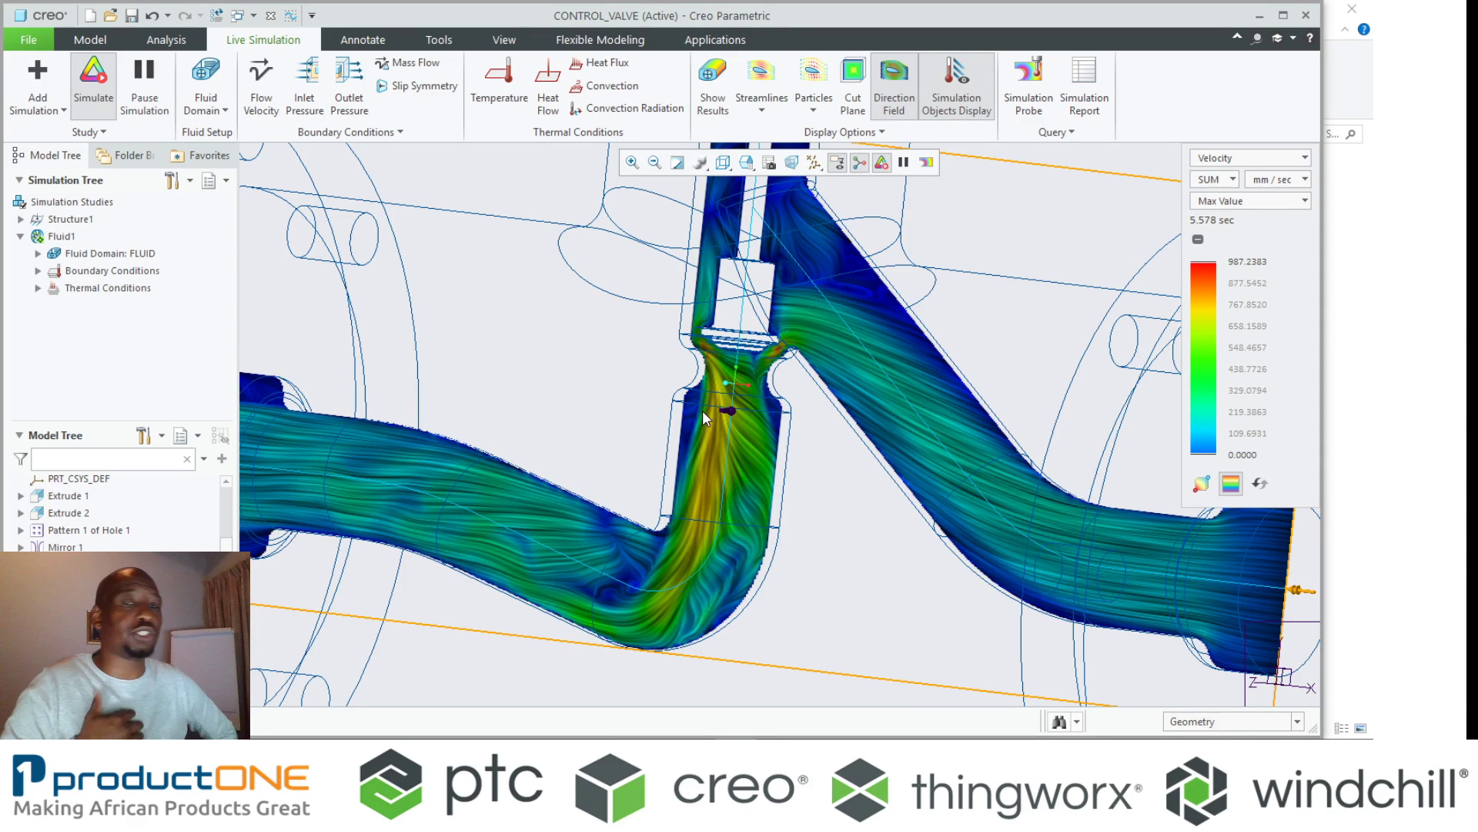
- Increase the PLUNGER plane's offset dimension d34 to lift the plunger away from the valve seat
left_click(387, 366)
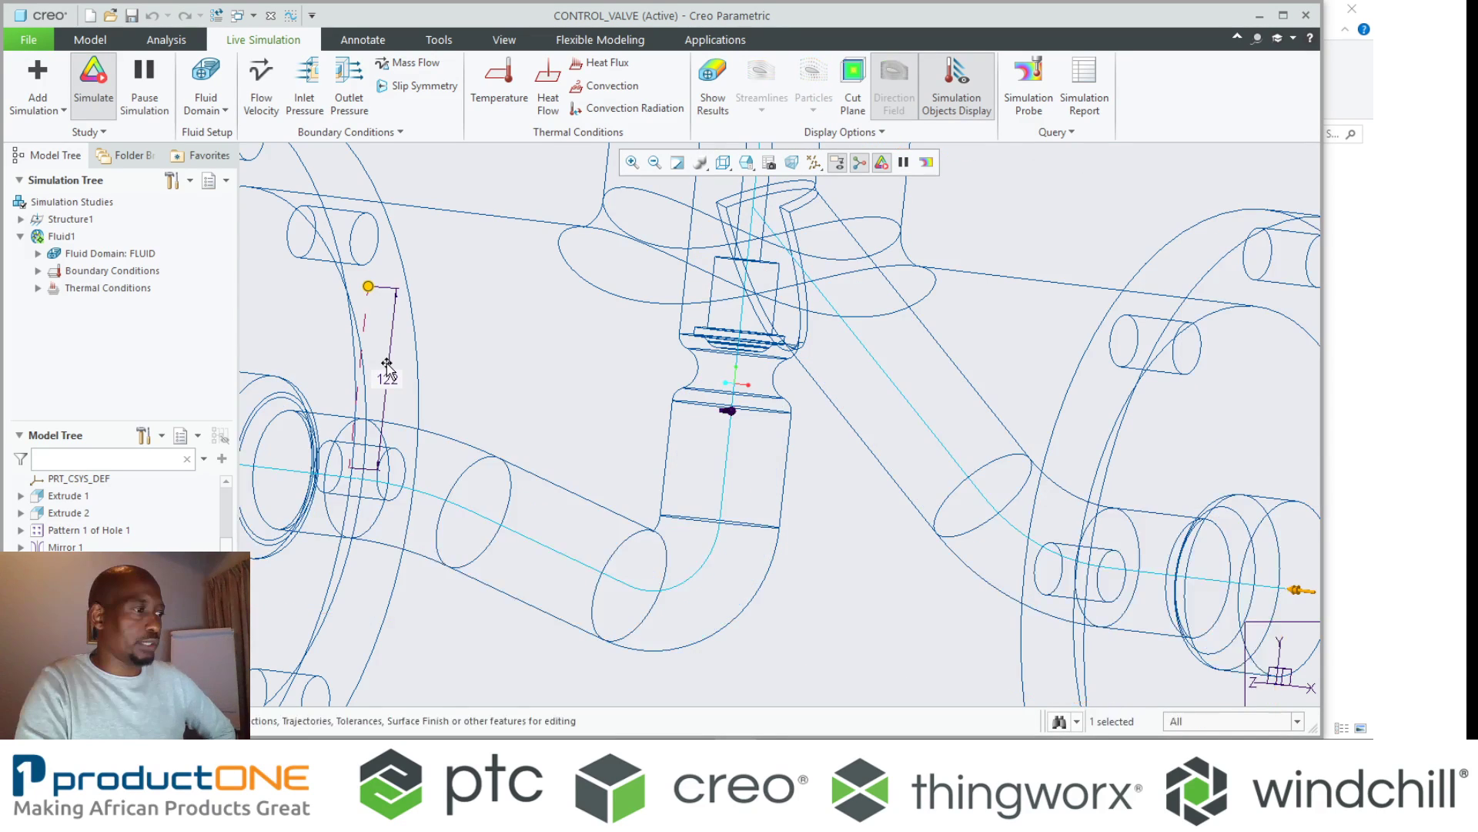
left_click(384, 380)
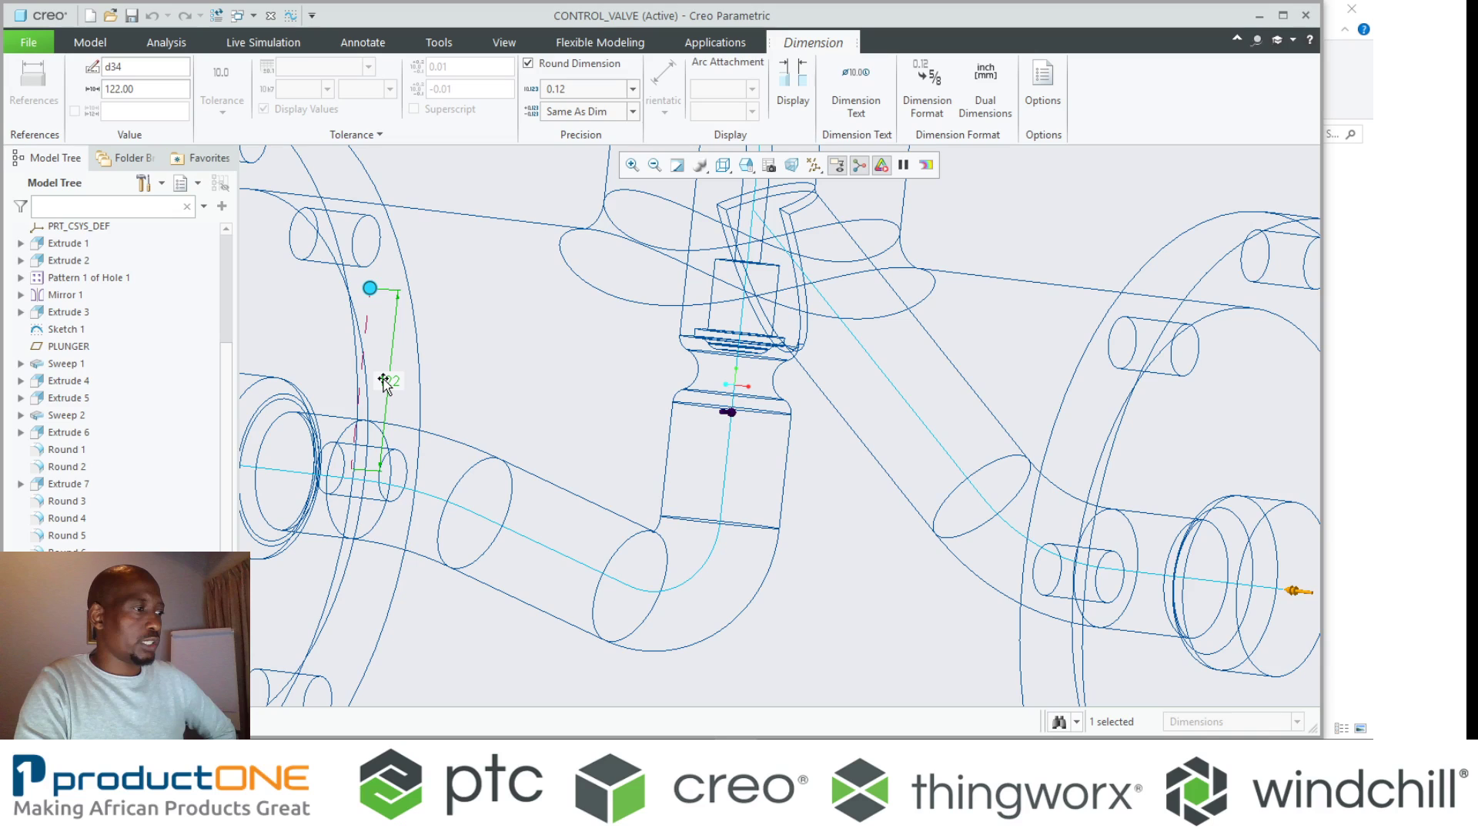
double_click(384, 381)
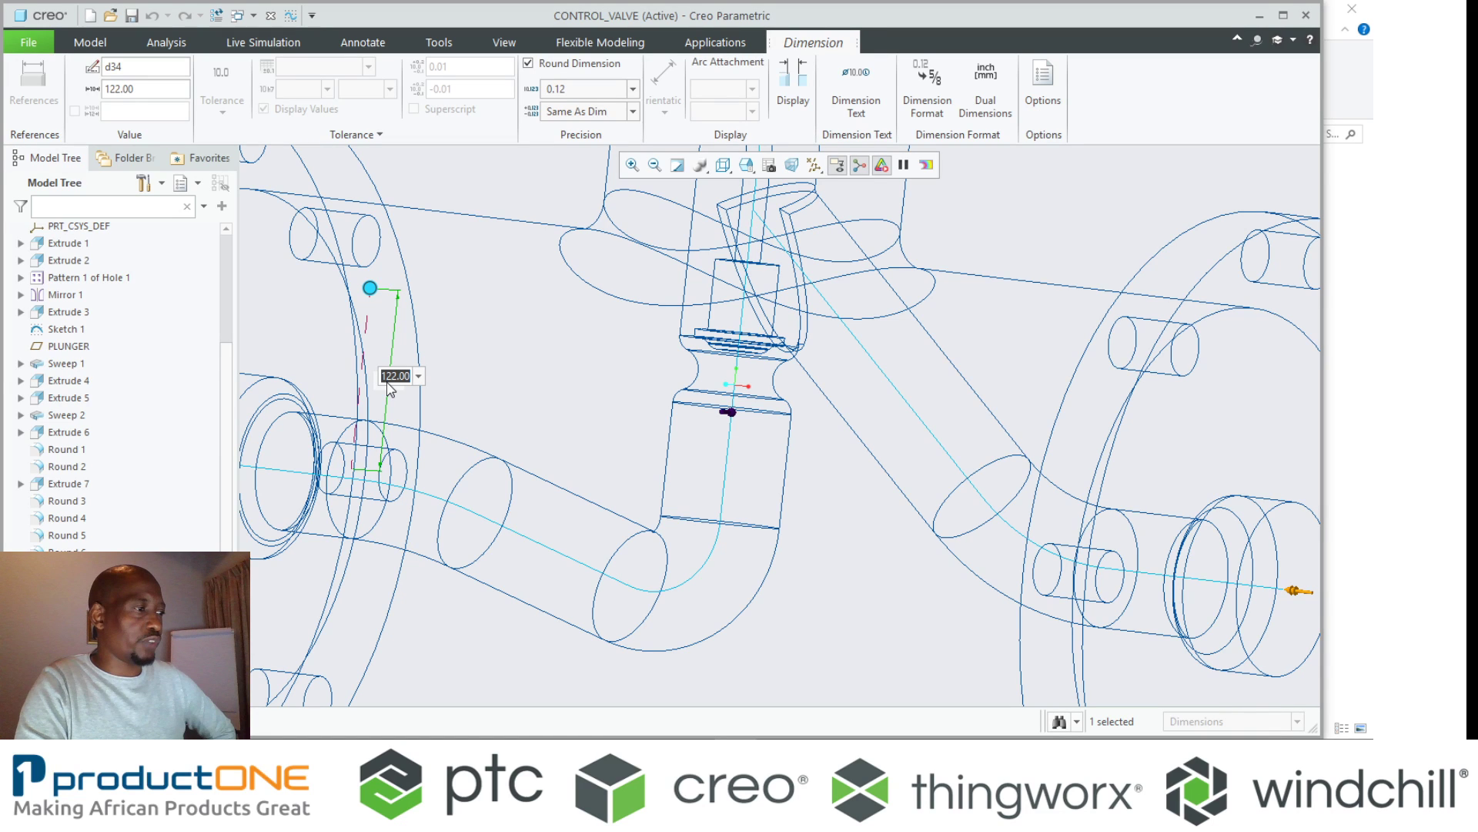
type("17")
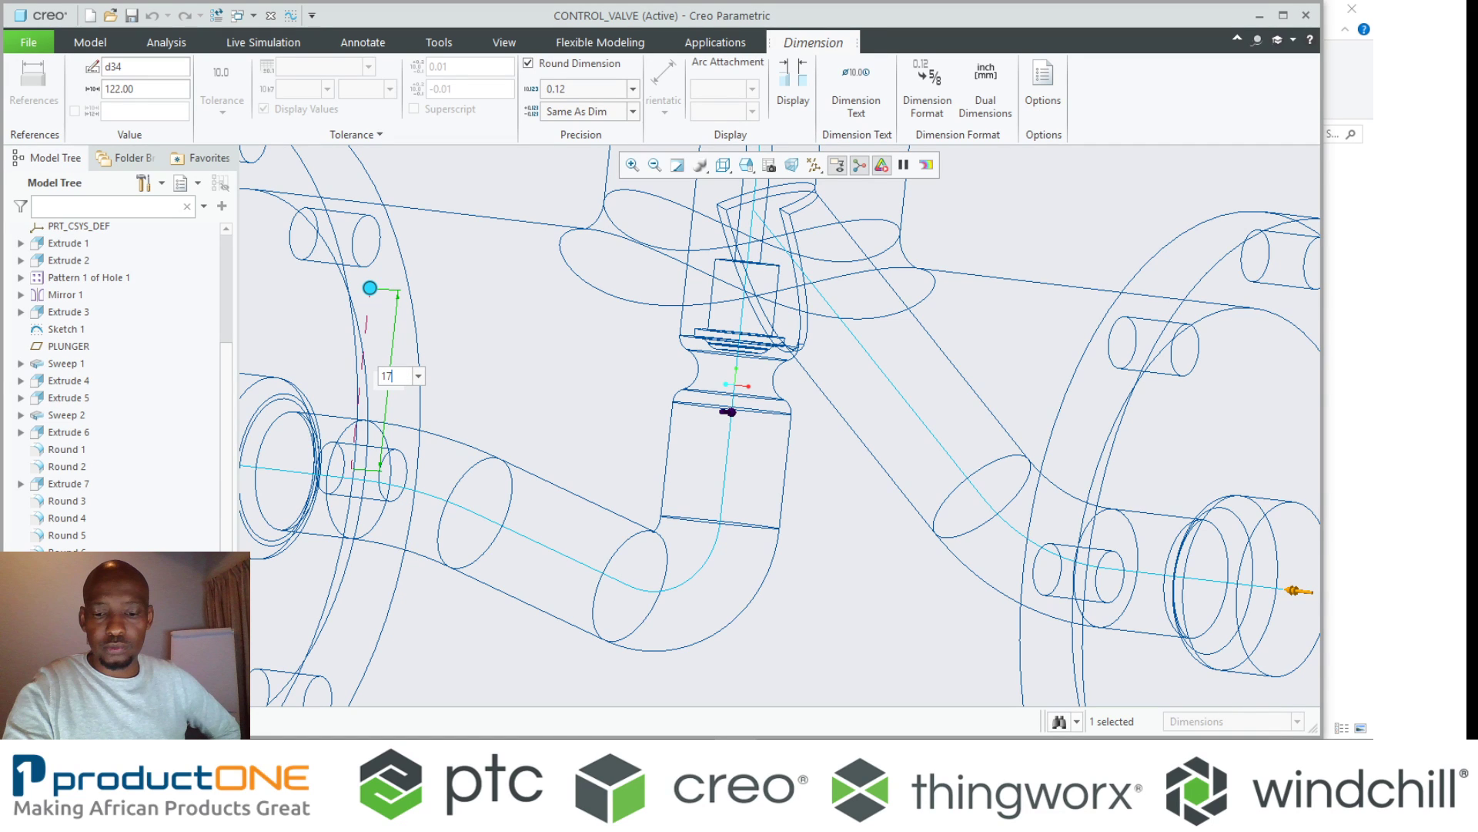
key("Return")
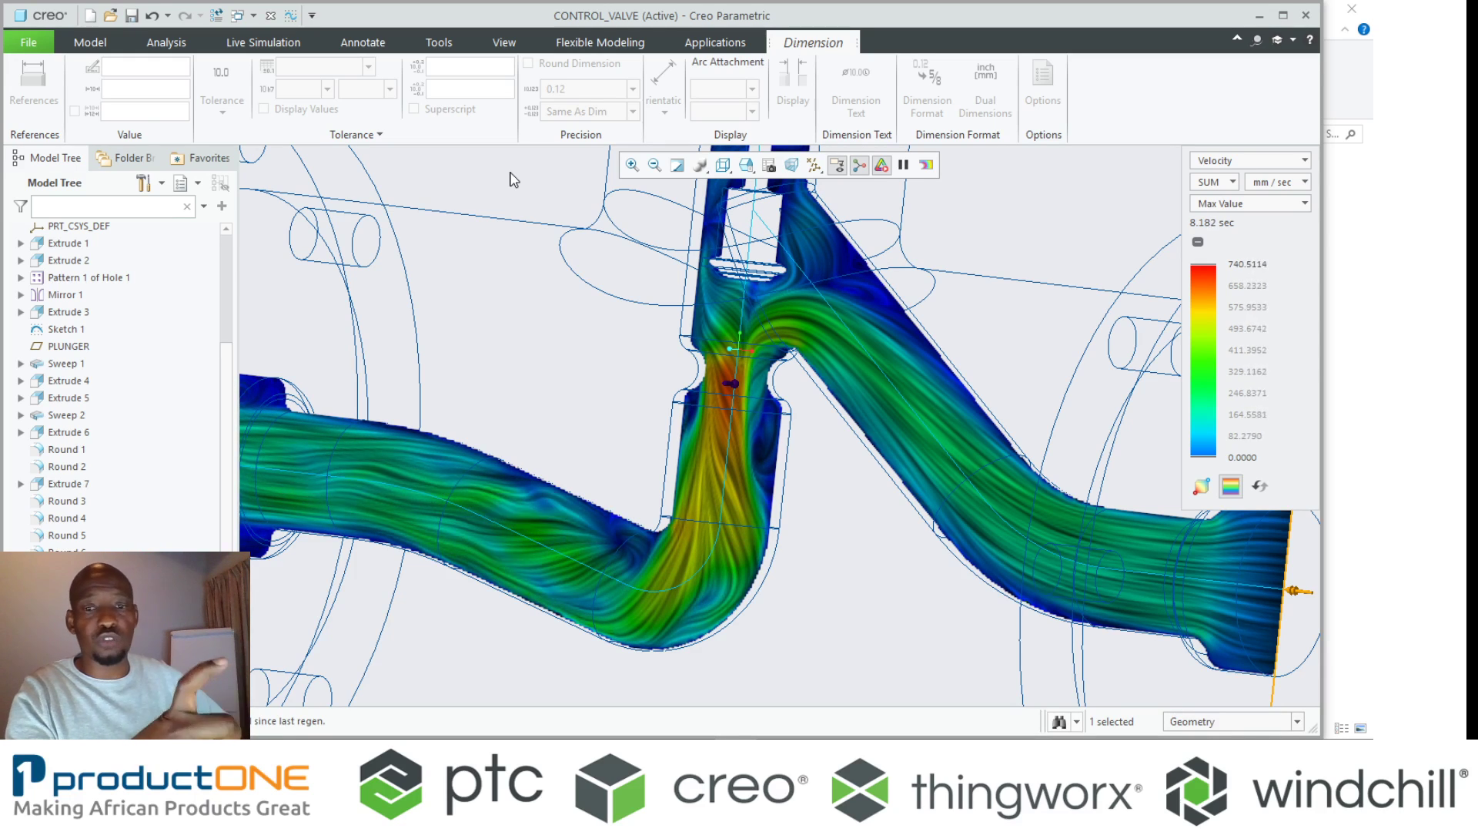
- Replace the direction field with the surface velocity results, overlay the particles and inspect the flow with the raised plunger
left_click(268, 45)
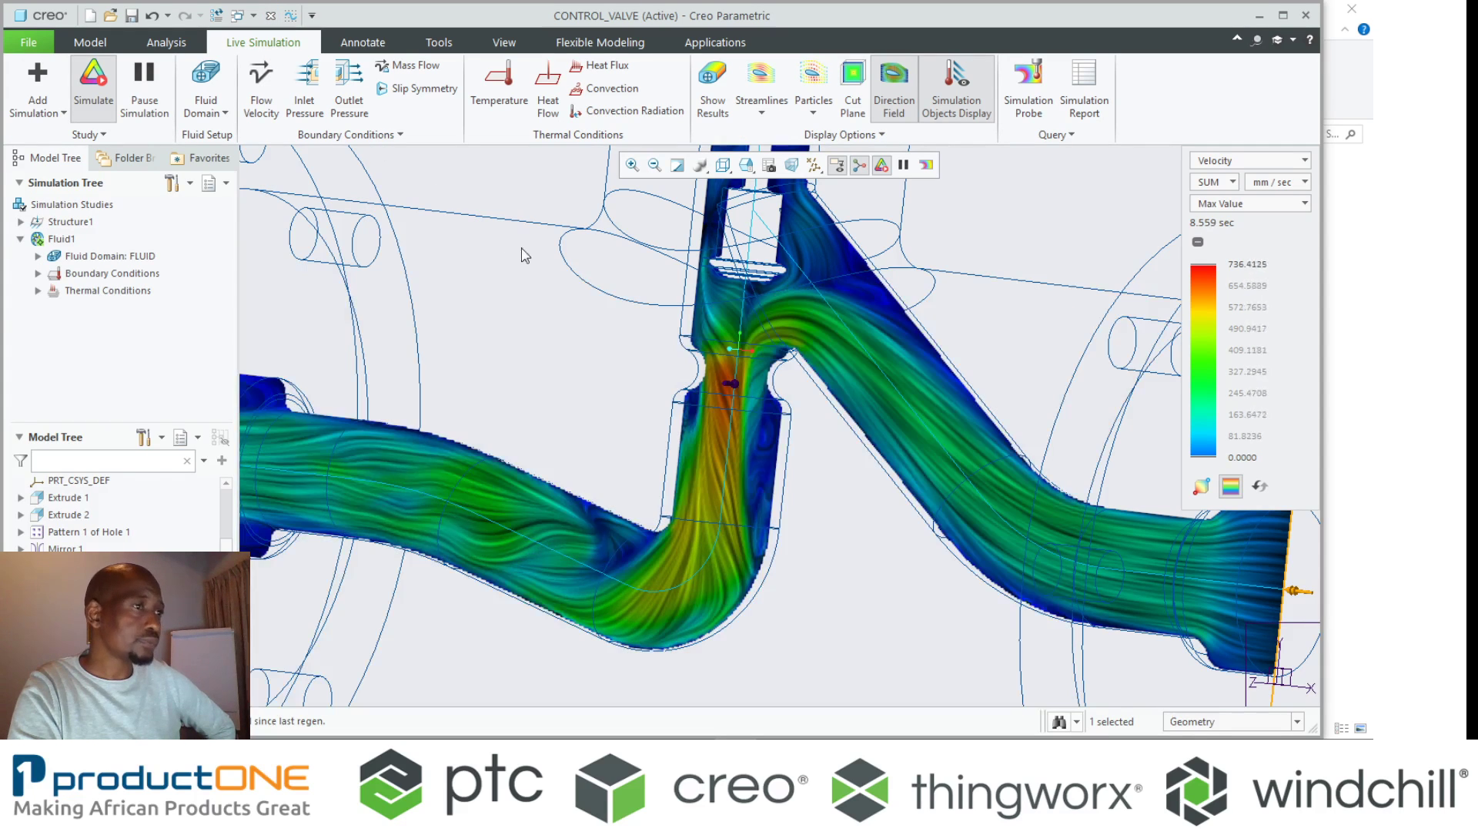
left_click(893, 86)
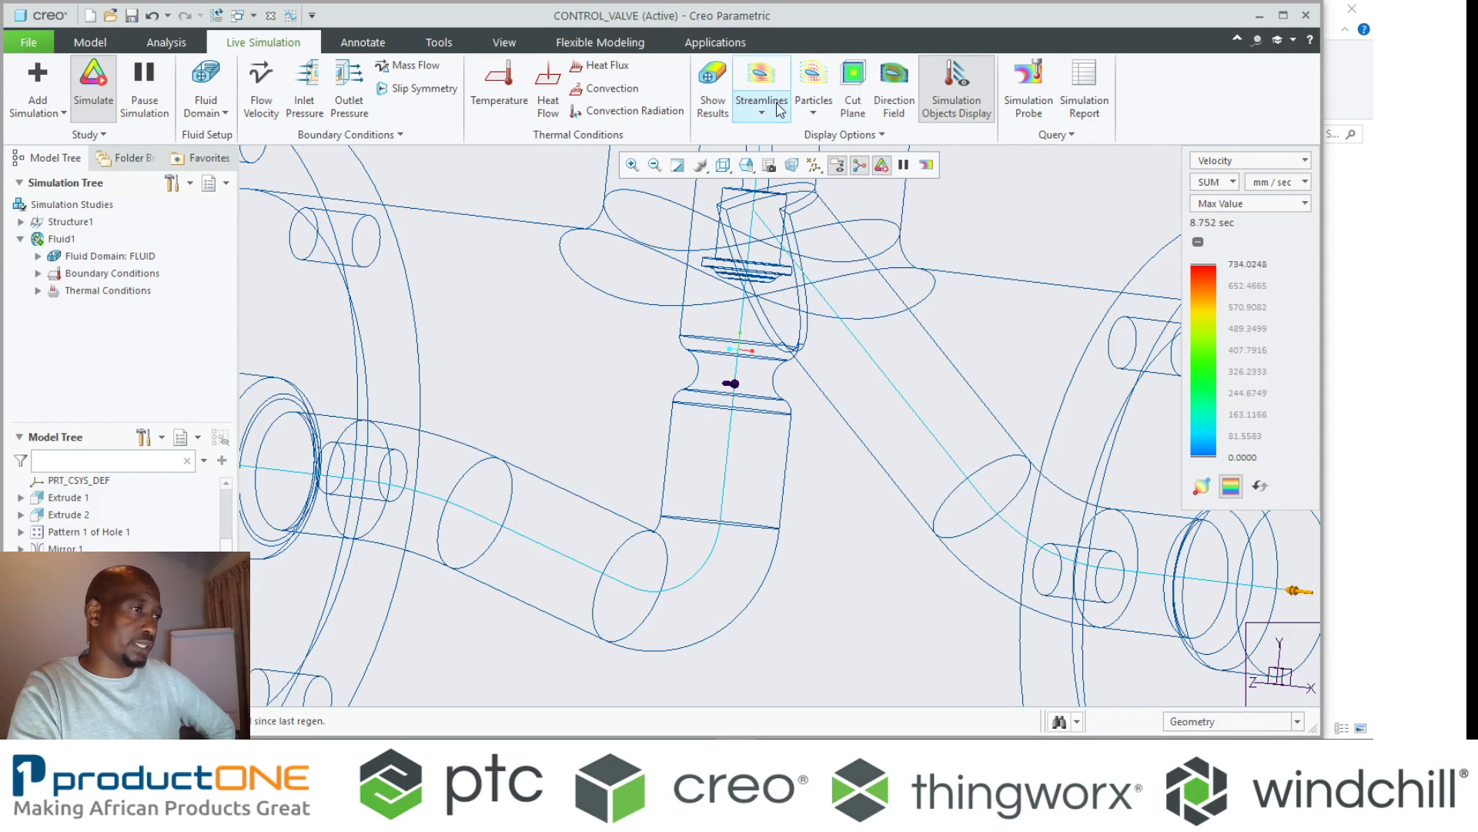
left_click(713, 87)
scroll(808, 402, "down", 2)
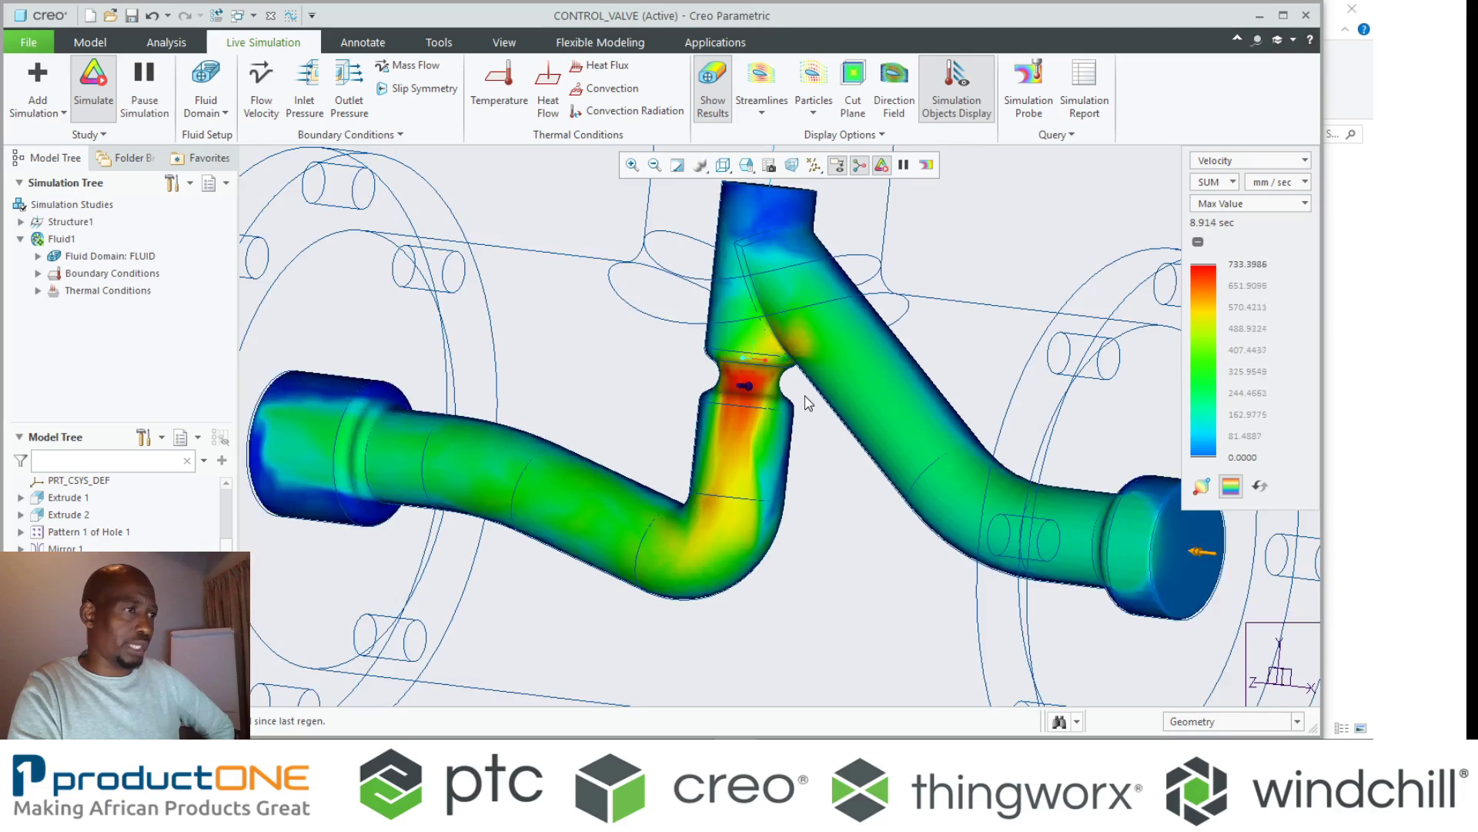
left_click(815, 85)
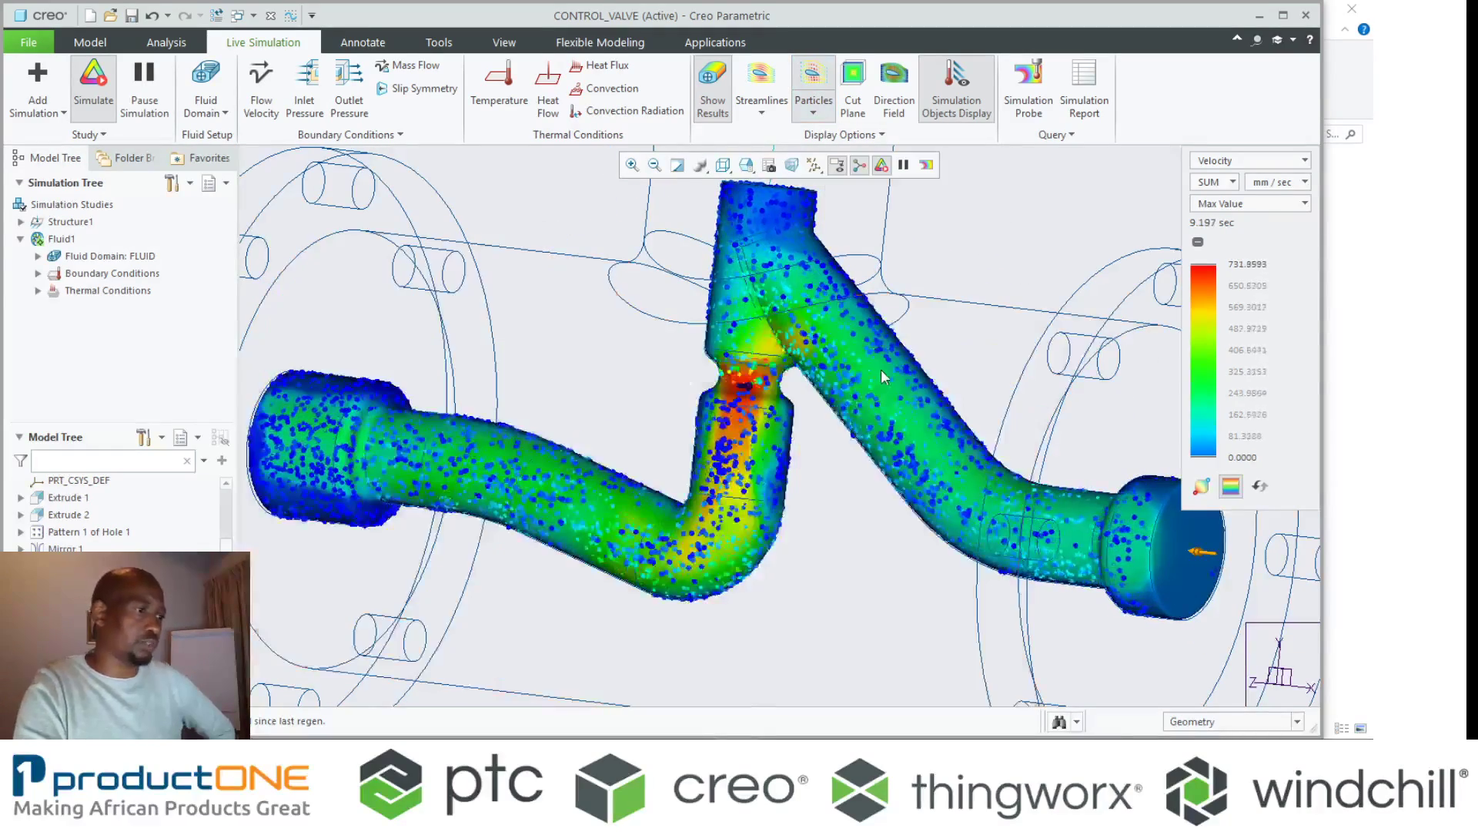
middle_click_drag(855, 369, 947, 383)
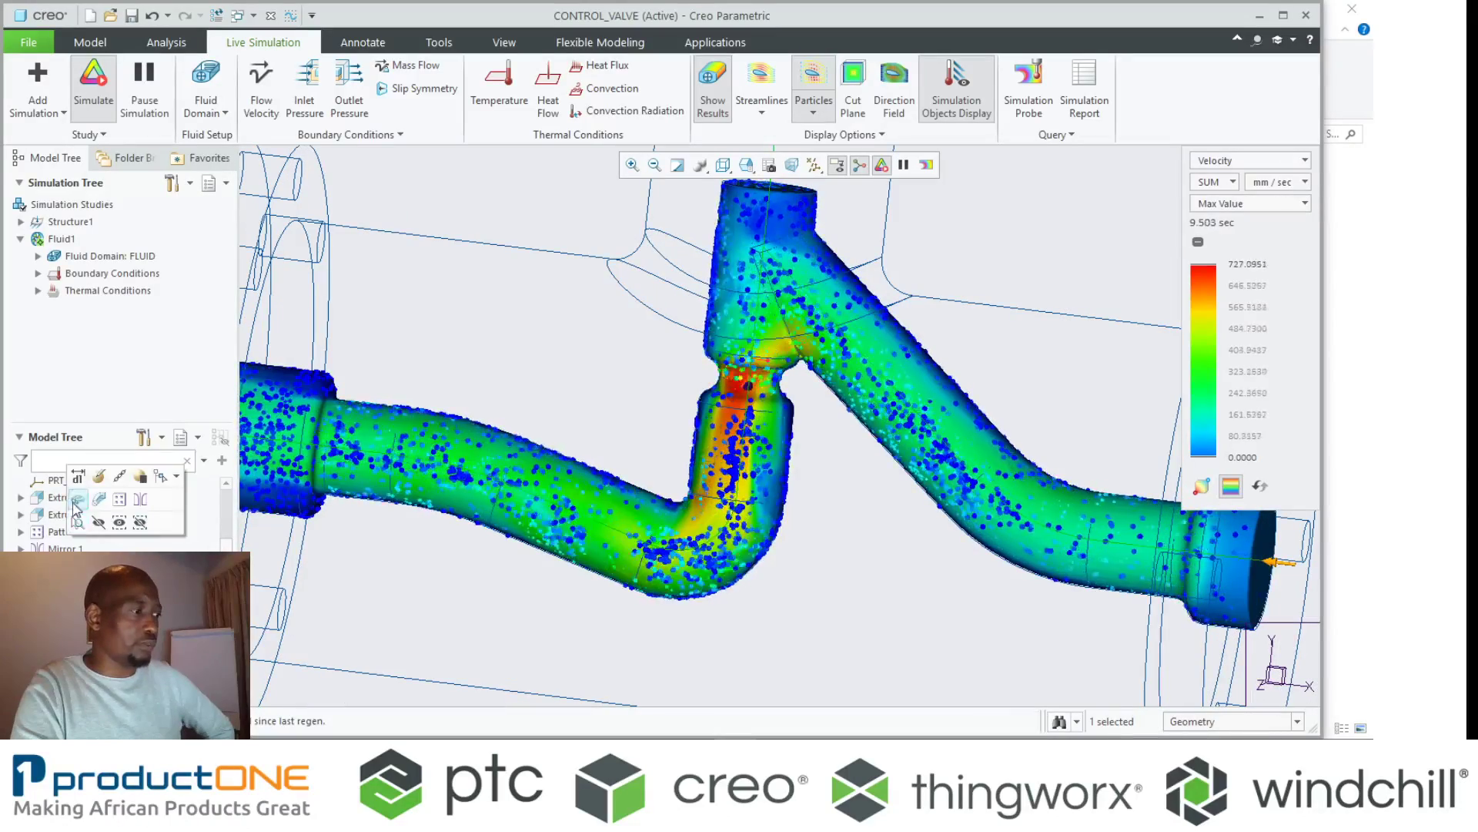
- Reshape the flow path in Sketch 1 by moving the bends' tangent points, enlarging the bend below the seat to about R 54.3
left_click(94, 481)
left_click(99, 479)
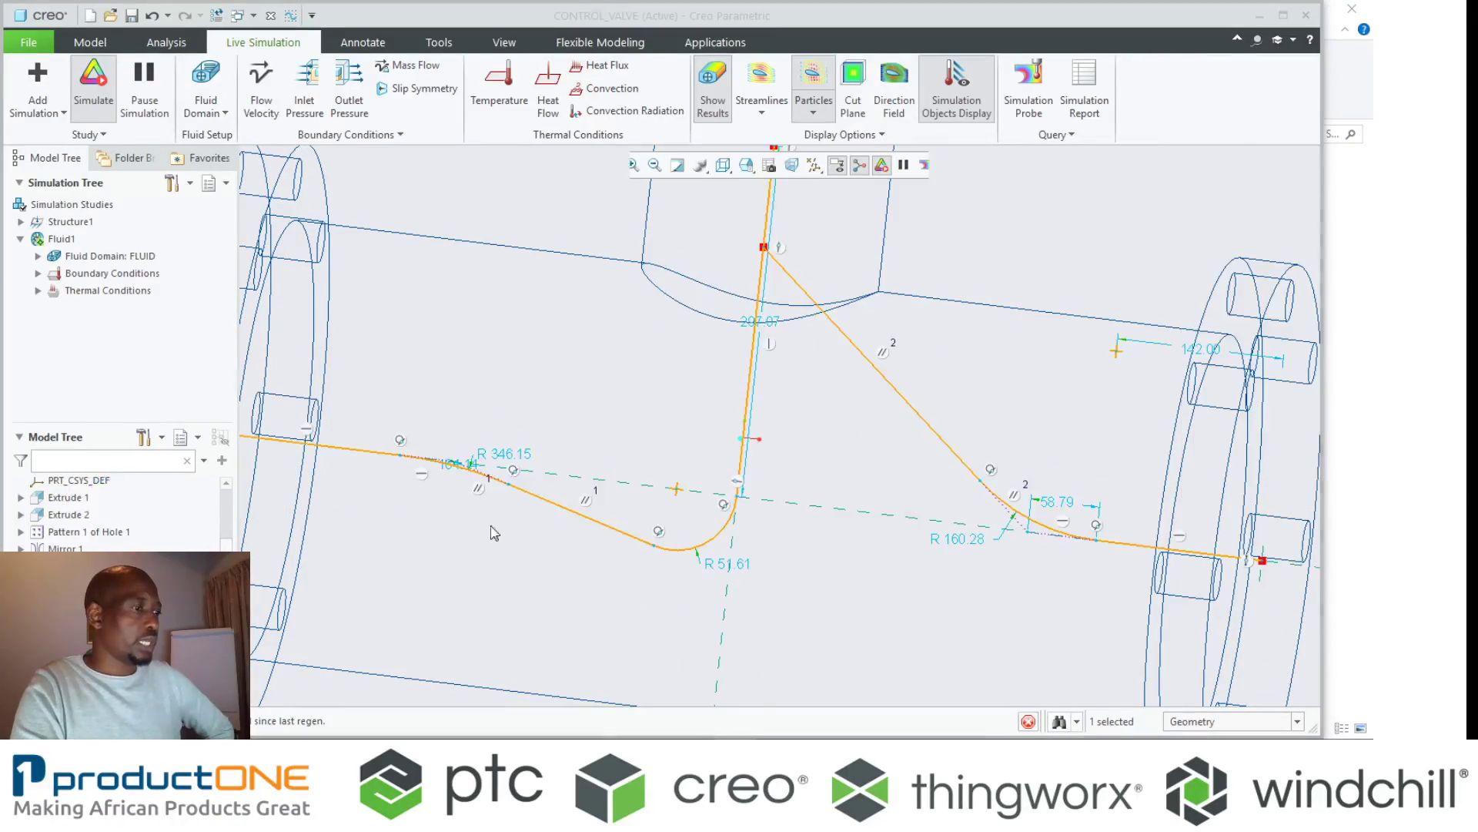
left_click_drag(458, 465, 500, 469)
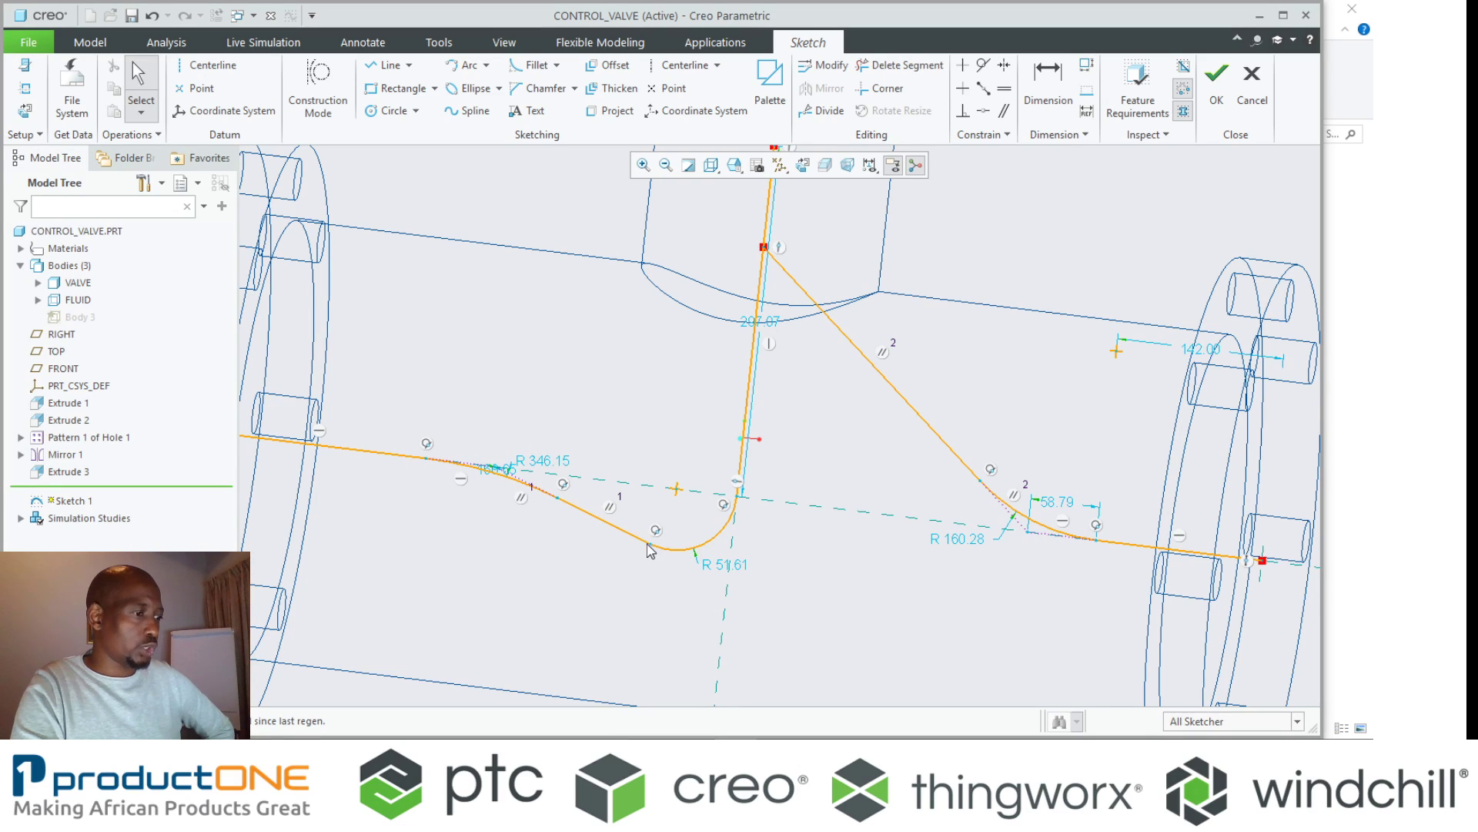
left_click_drag(649, 548, 638, 544)
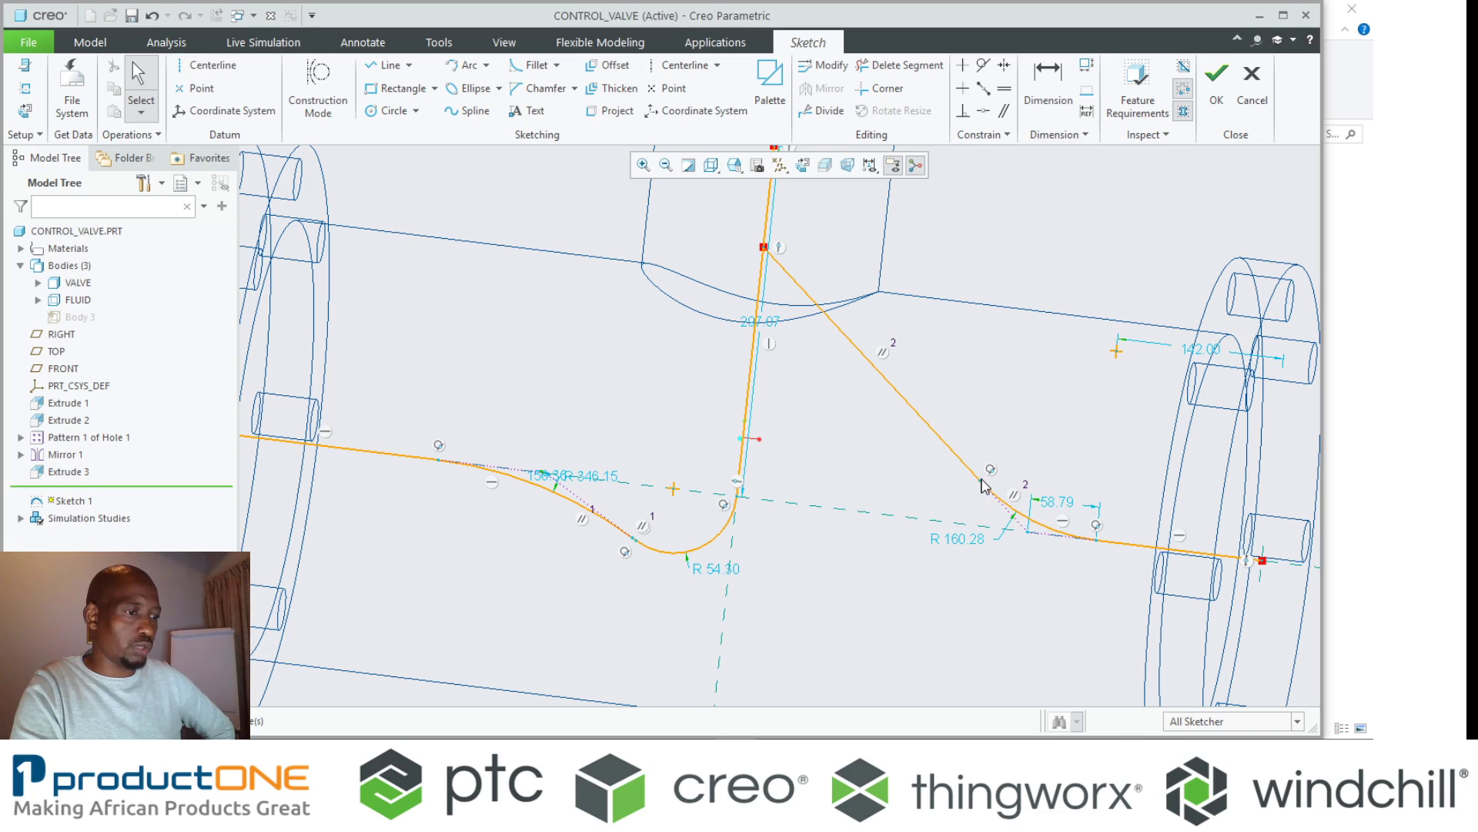
left_click_drag(982, 483, 956, 461)
left_click(1217, 75)
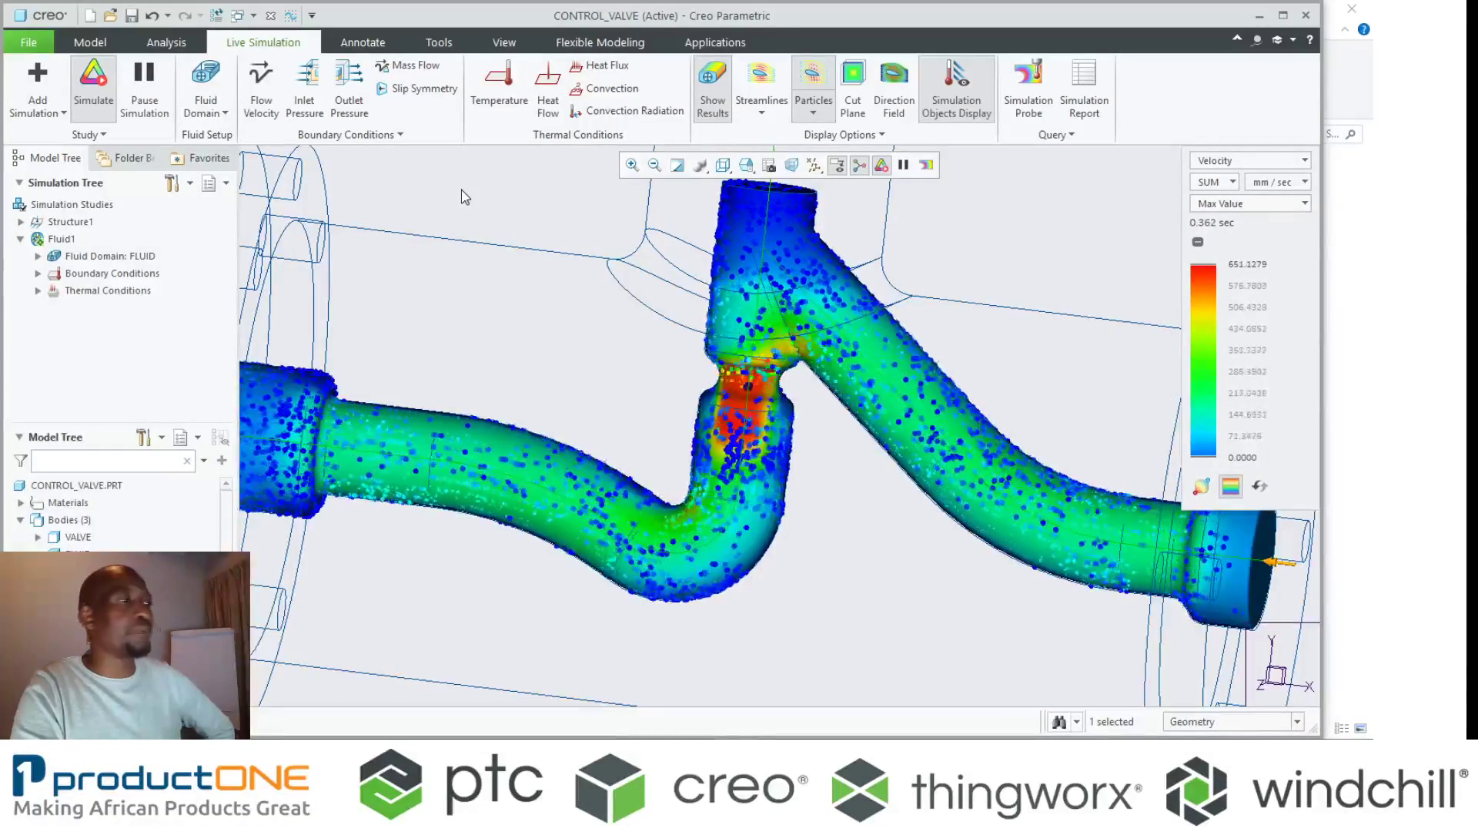
- Switch the results from particles to the direction field to inspect the flow through the reshaped path
left_click(808, 77)
left_click(893, 81)
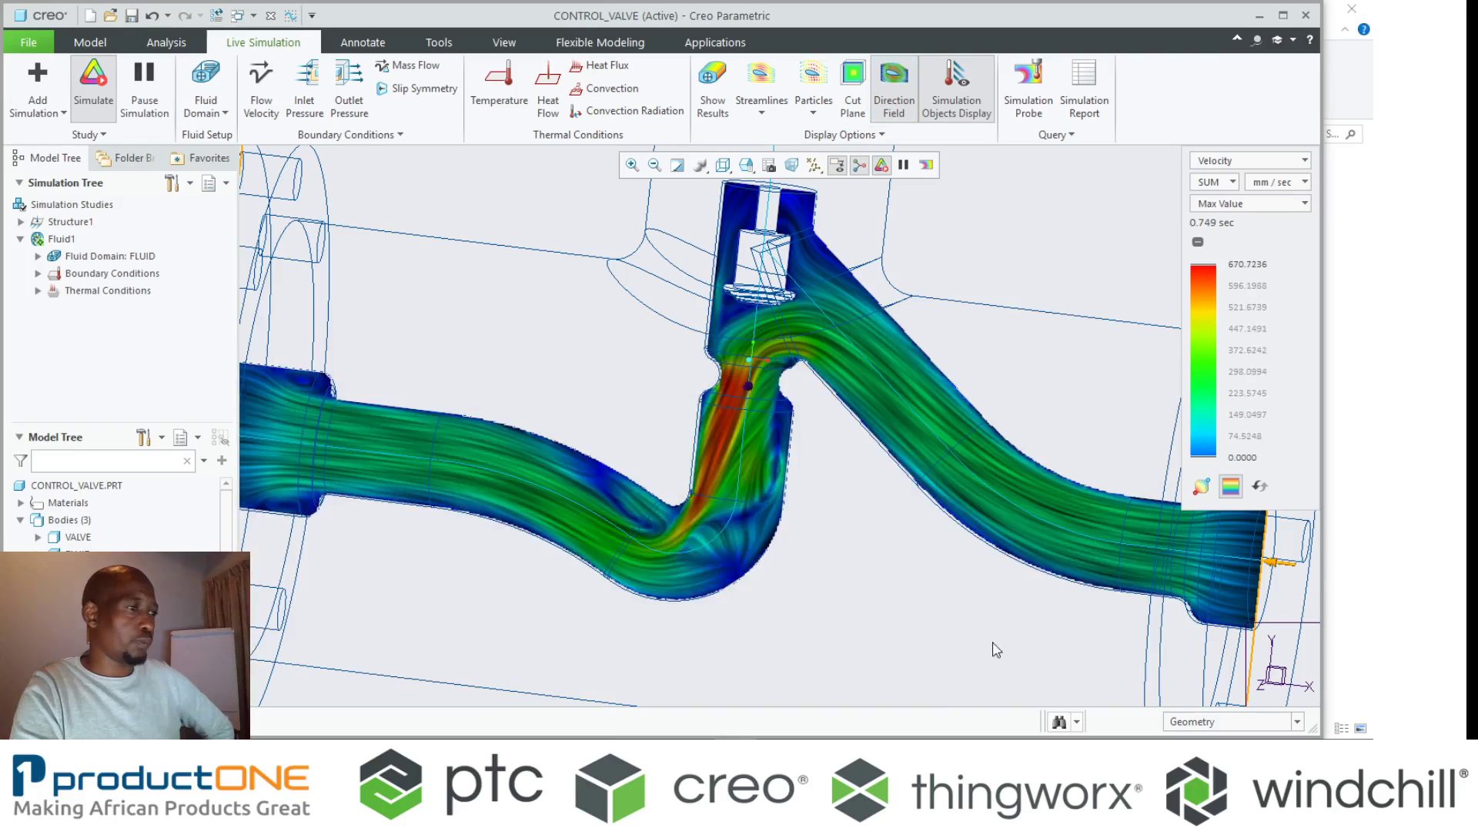